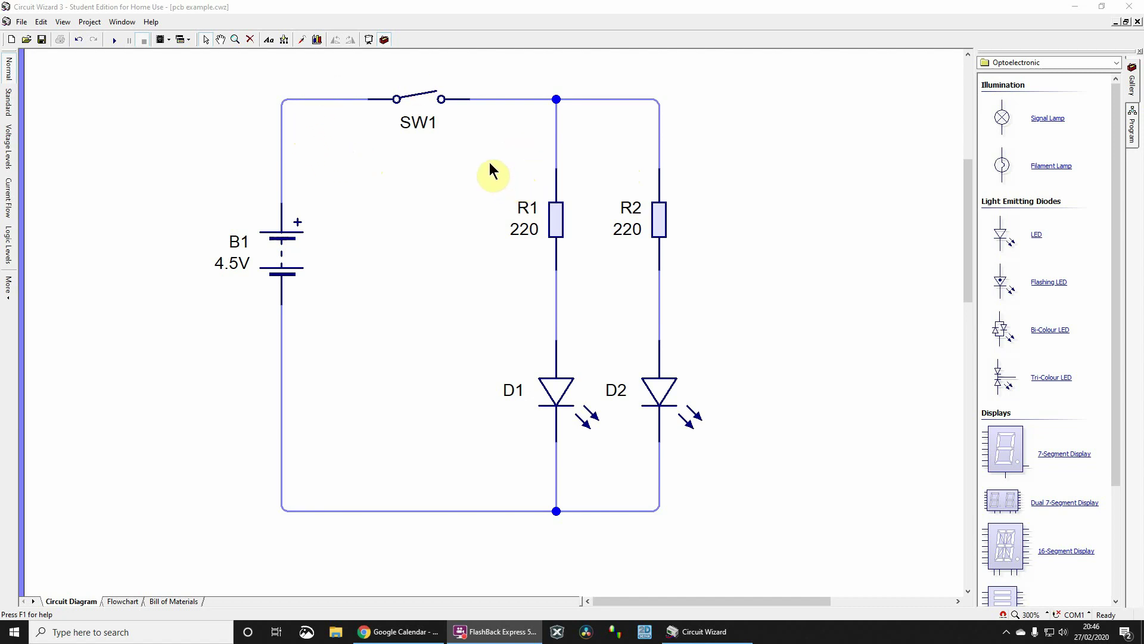
# Start the Convert to PCB wizard, compare track options, and choose Single-Sided; Normal Tracks
pyautogui.click(284, 40)
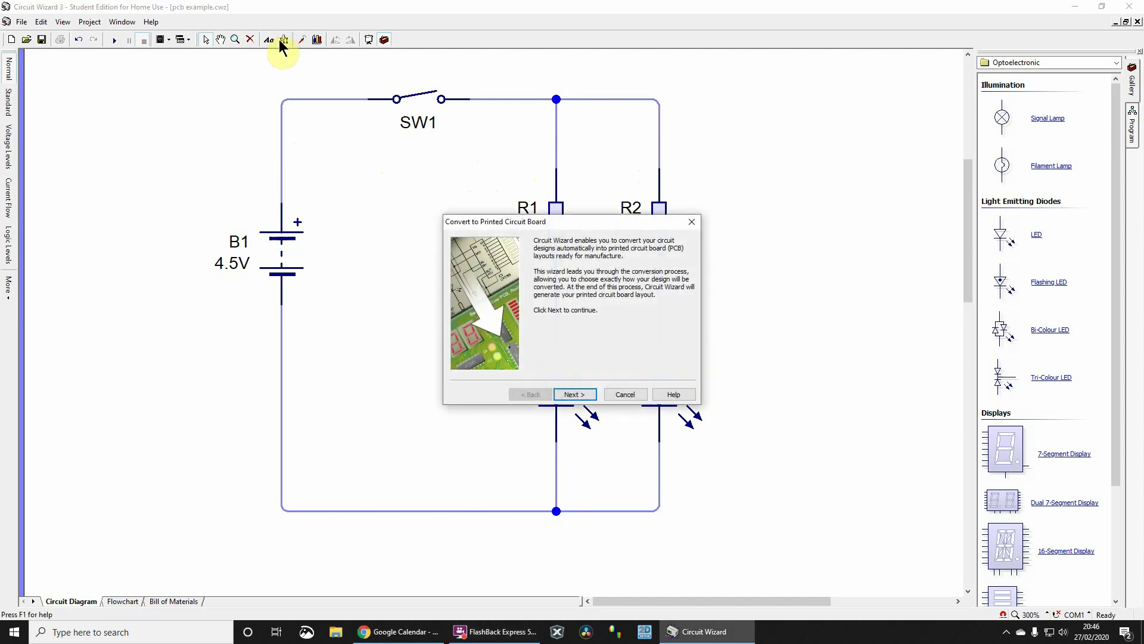
pyautogui.click(581, 395)
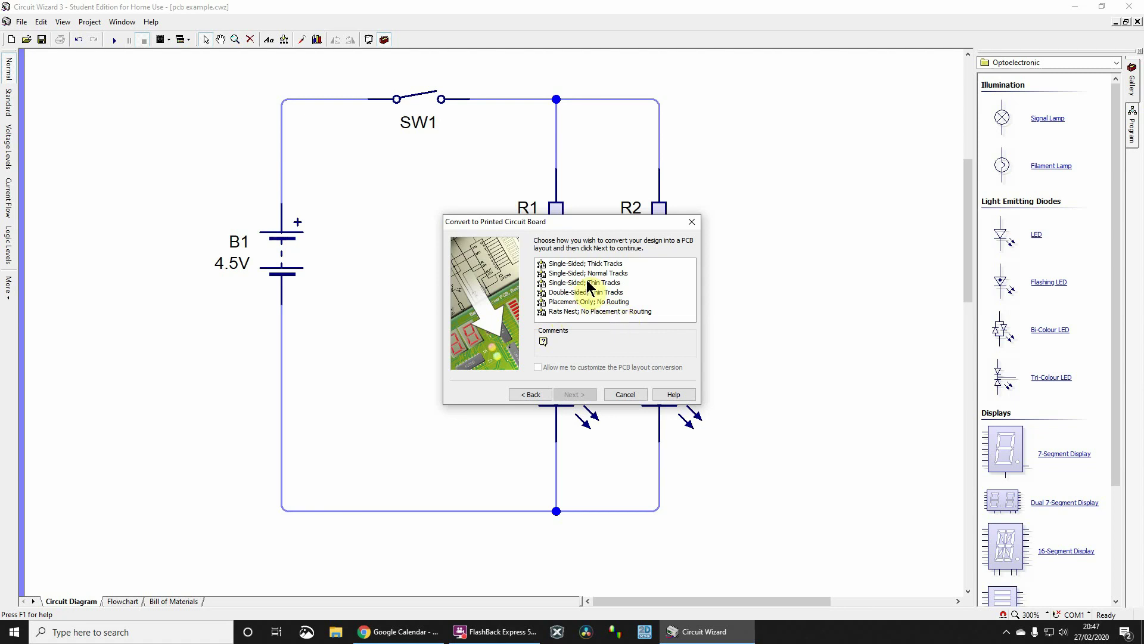
pyautogui.click(569, 264)
pyautogui.click(568, 273)
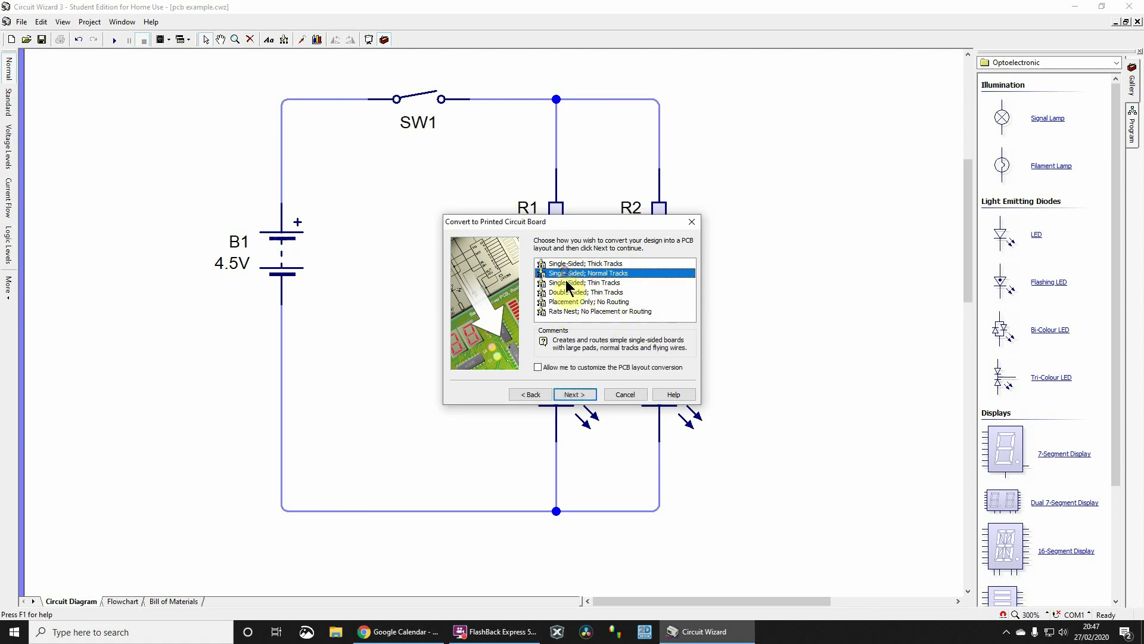
pyautogui.click(566, 281)
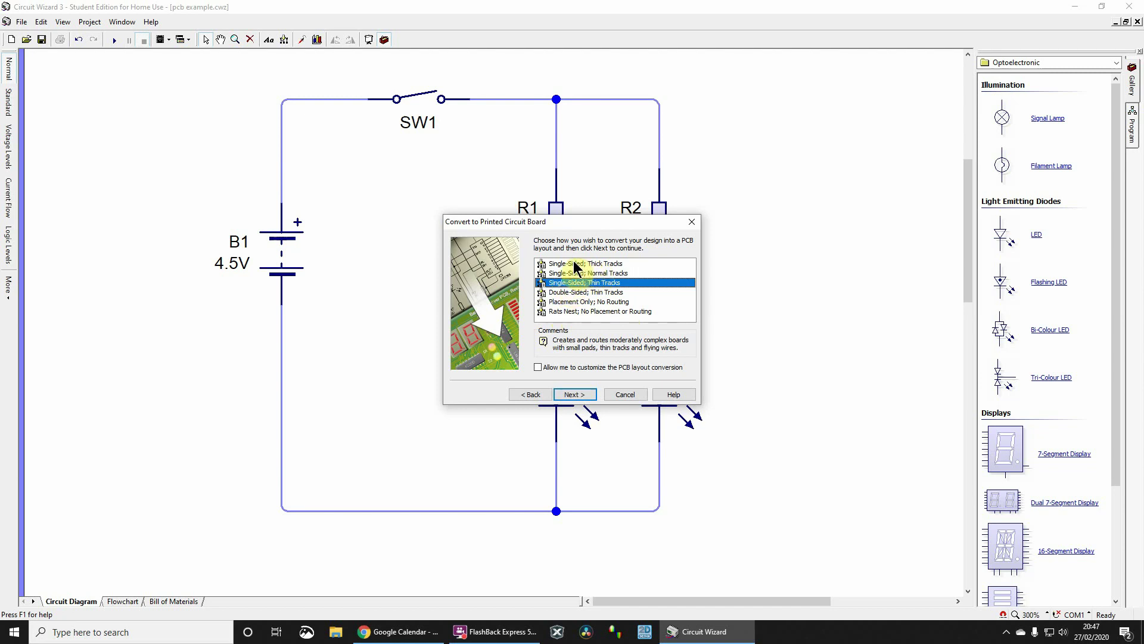
pyautogui.click(573, 273)
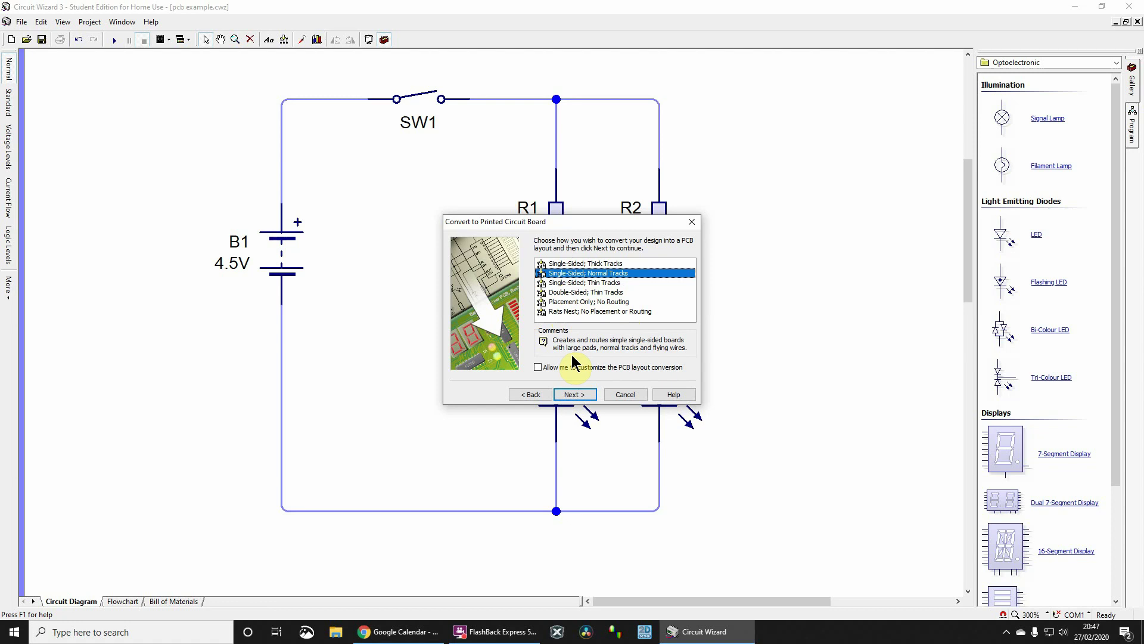
pyautogui.click(584, 394)
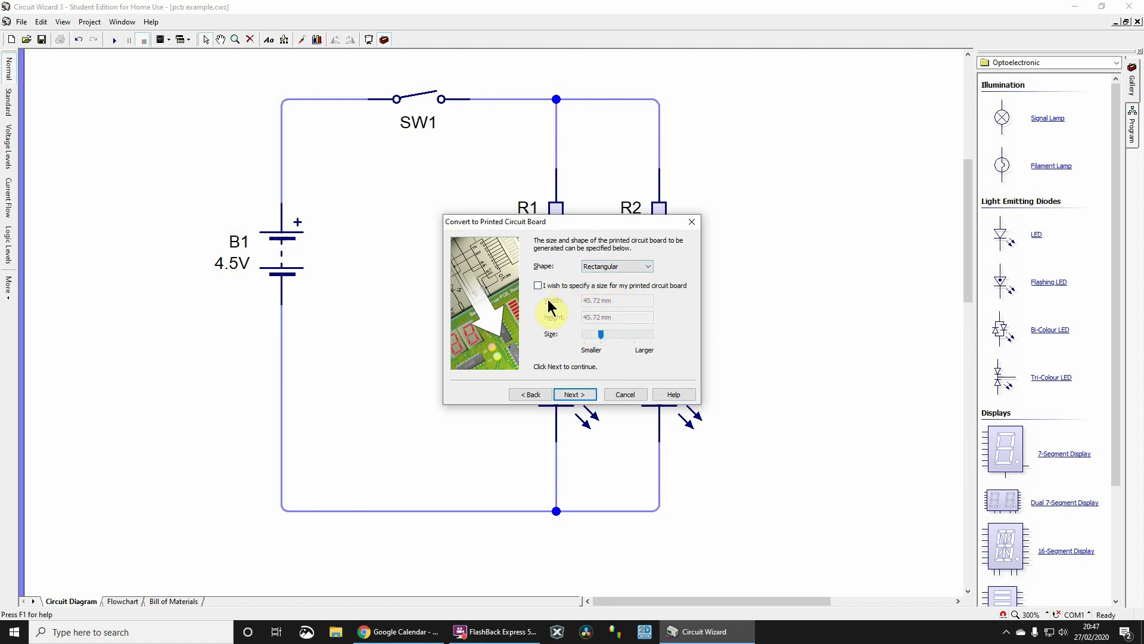
# Accept the rectangular 45.72 mm board and convert the circuit into a routed PCB layout
pyautogui.click(587, 397)
pyautogui.click(588, 394)
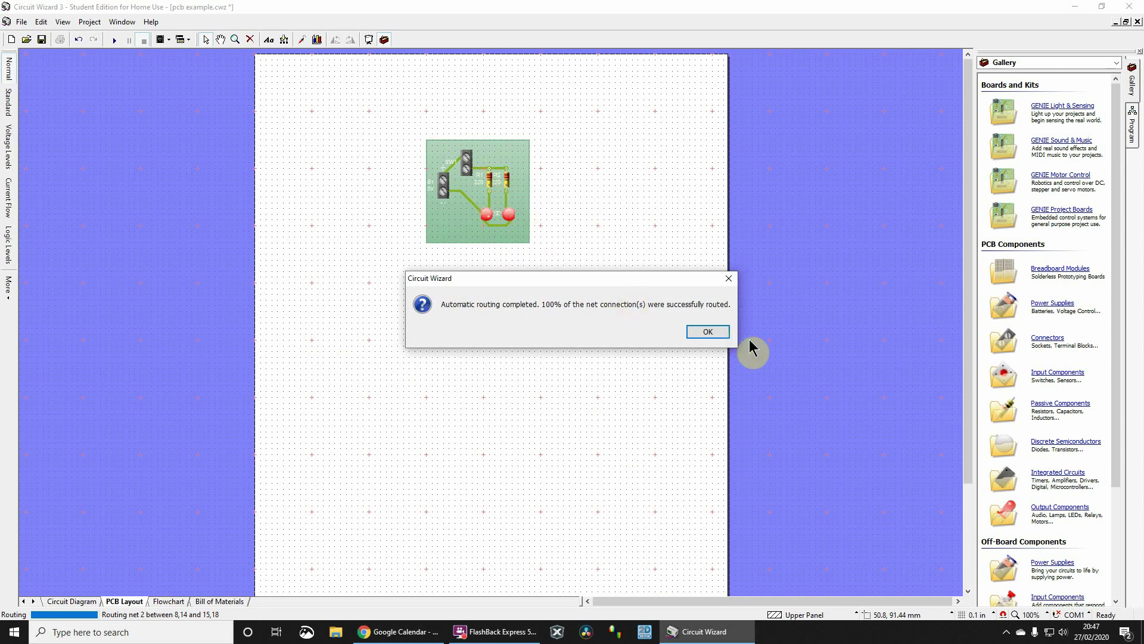
# Dismiss the routing report, then select all and zoom so the board fills the view
pyautogui.click(700, 332)
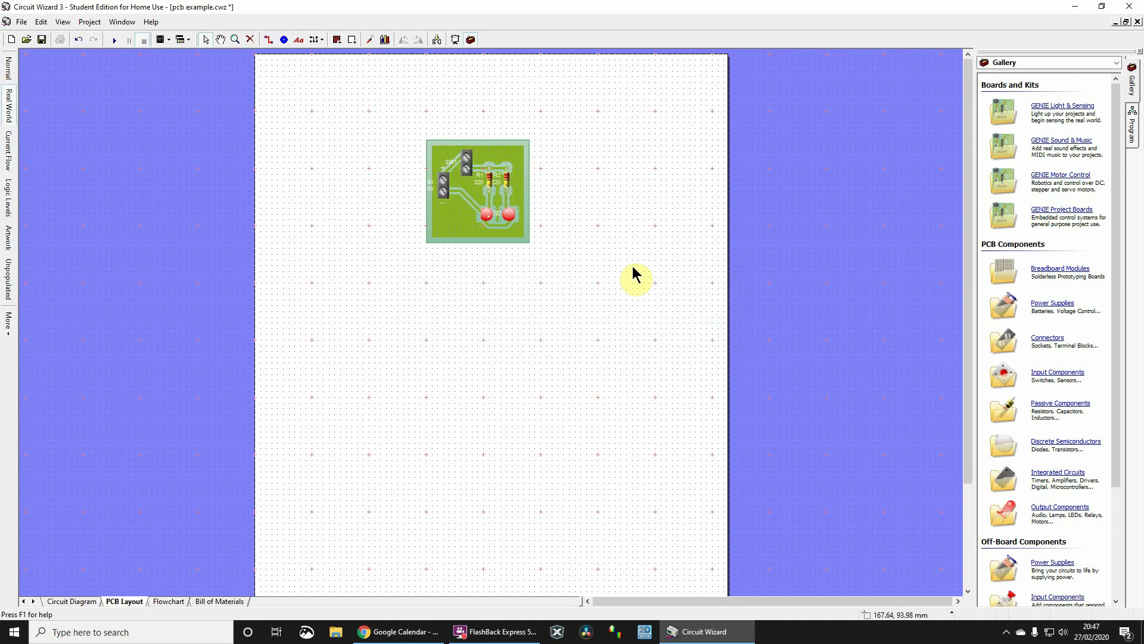
pyautogui.hotkey('ctrl', 'a')
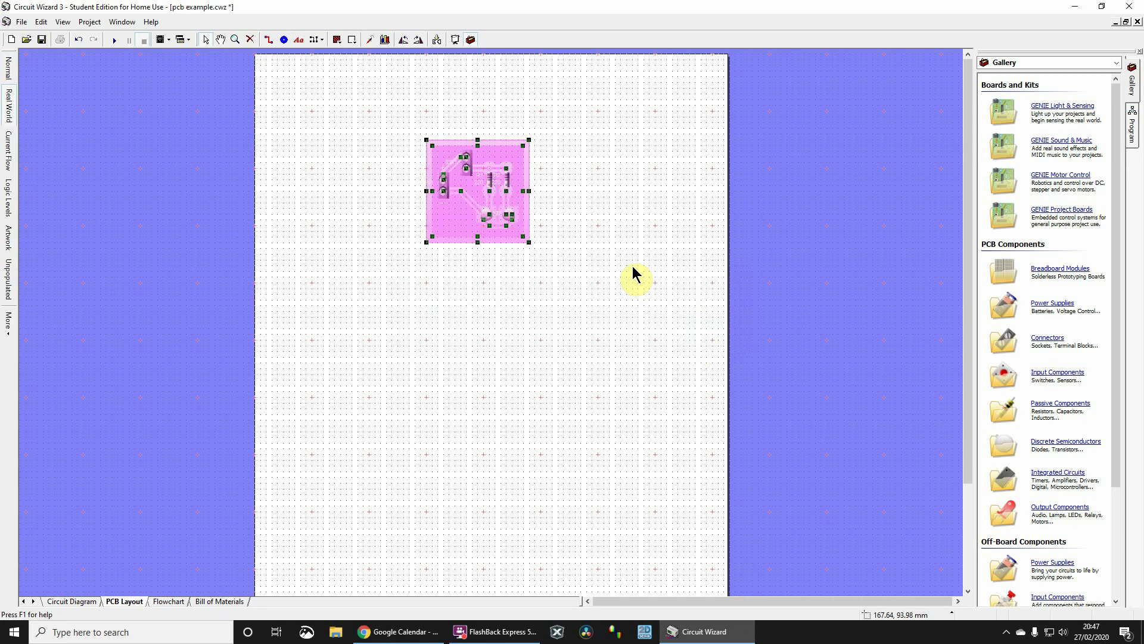
pyautogui.press('F4')
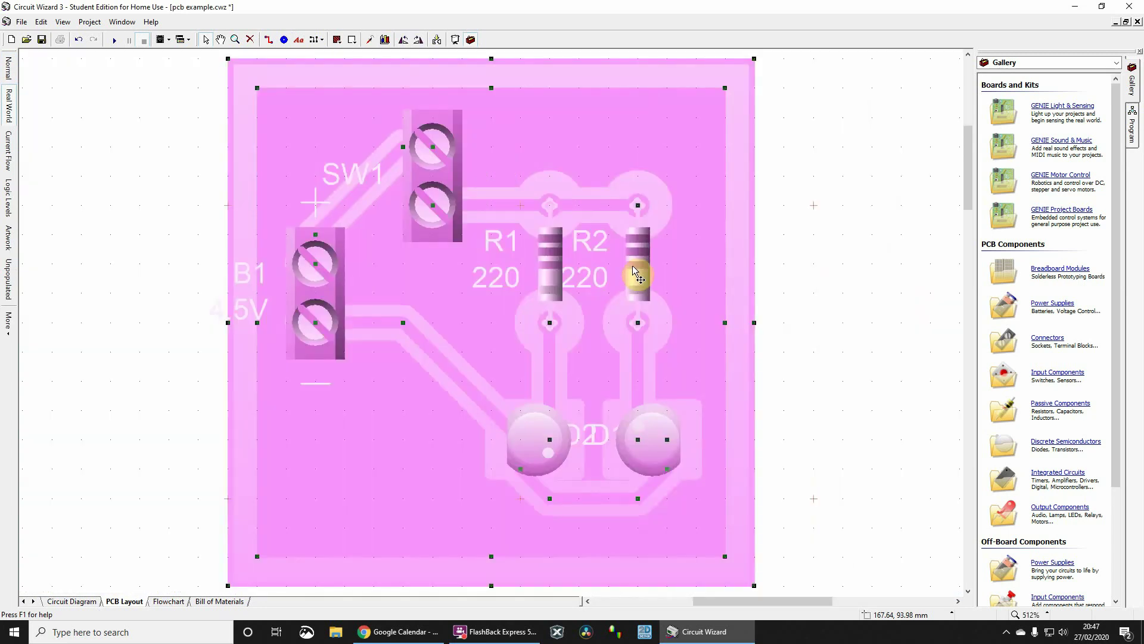
pyautogui.click(859, 182)
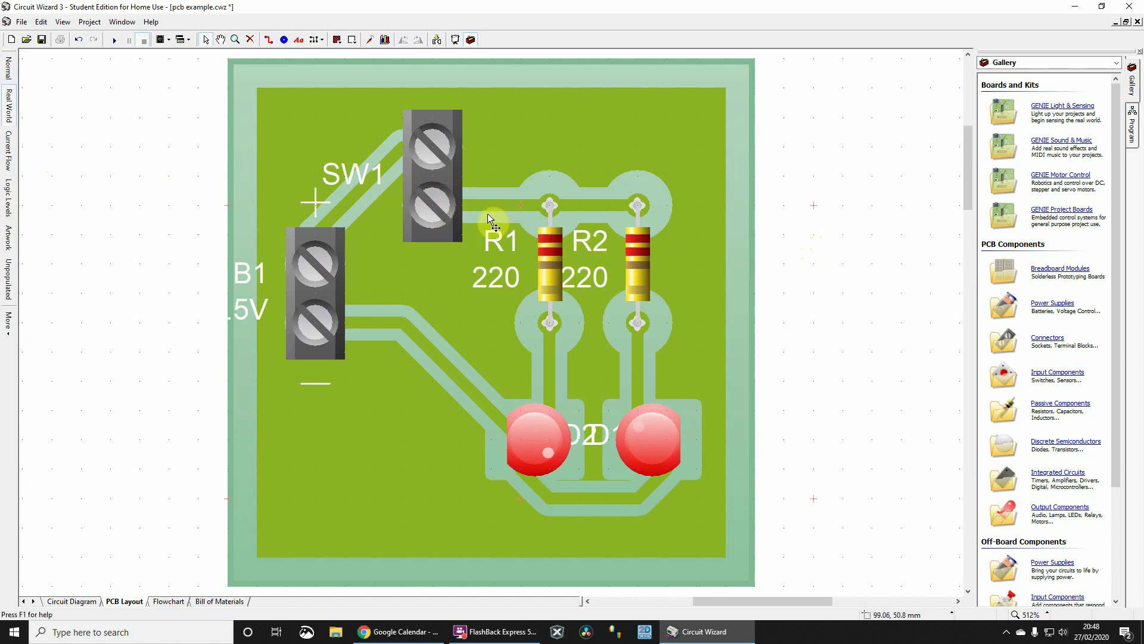
# Switch to the red-and-white Normal view, and try moving battery B1 lower before undoing it
pyautogui.click(9, 71)
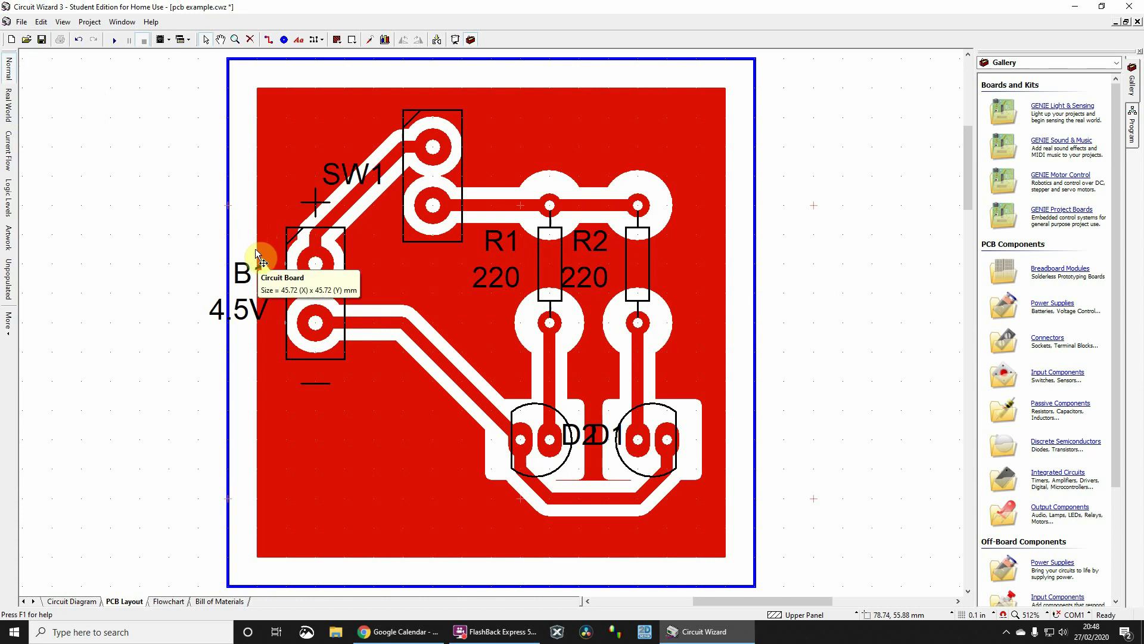
pyautogui.click(286, 357)
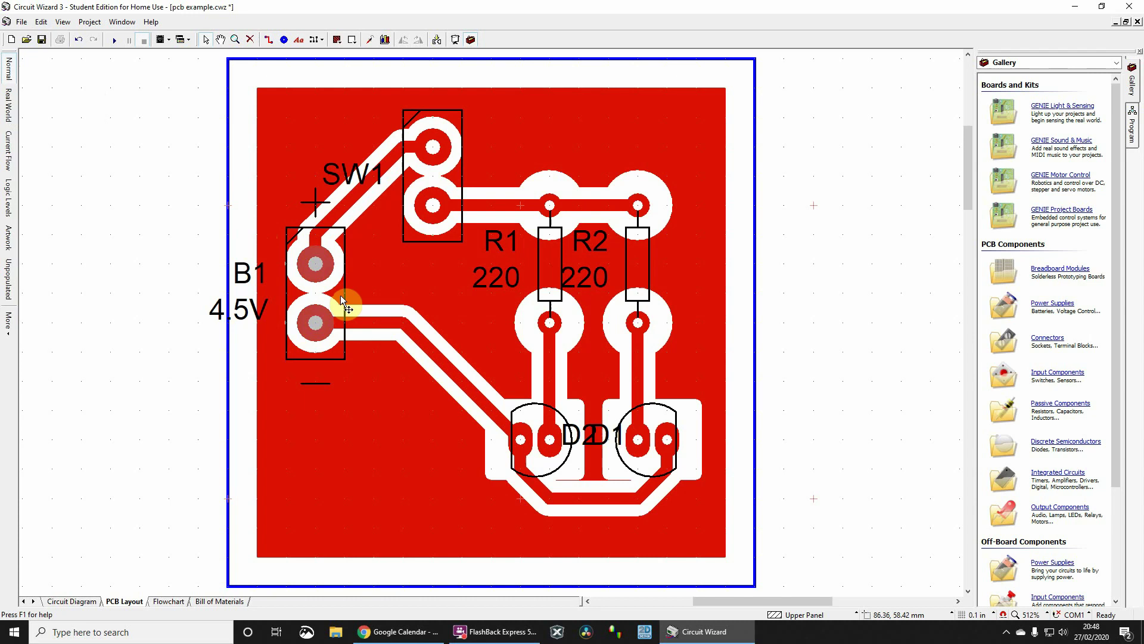
pyautogui.moveTo(341, 295); pyautogui.dragTo(345, 367)
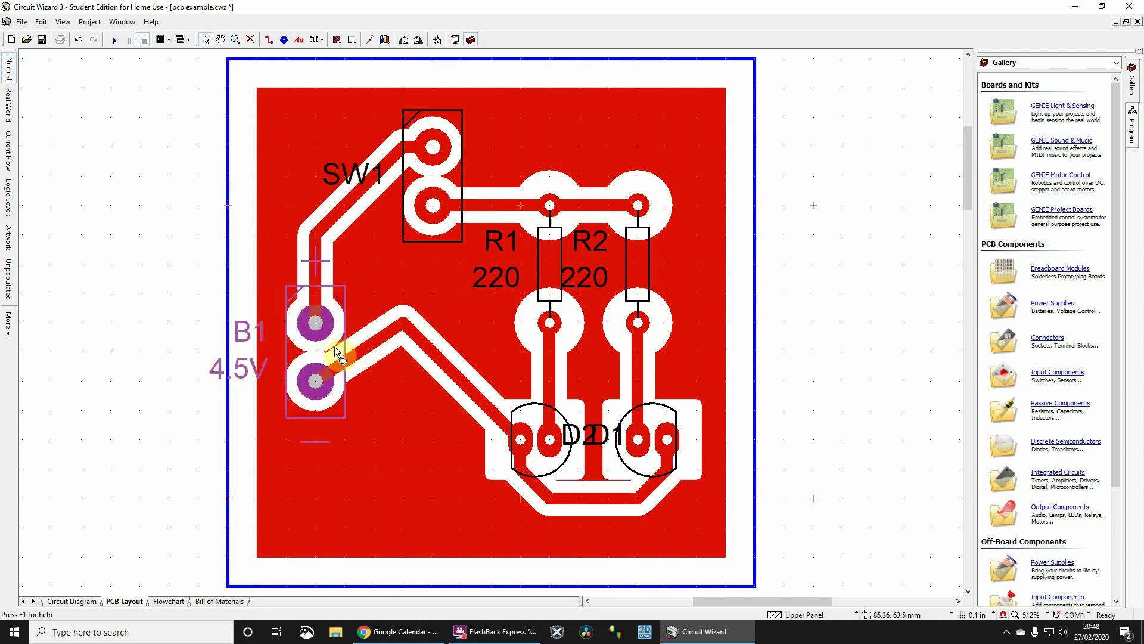
pyautogui.moveTo(337, 295); pyautogui.dragTo(445, 387)
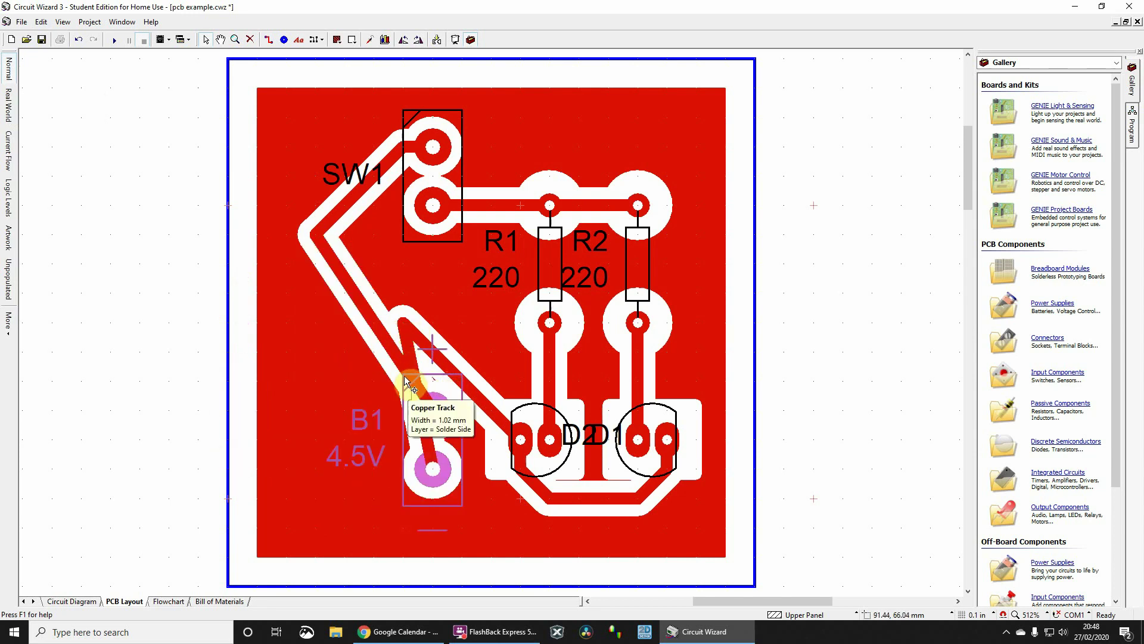
pyautogui.hotkey('ctrl', 'z')
pyautogui.hotkey('ctrl', 'z')
pyautogui.hotkey('ctrl', 'z')
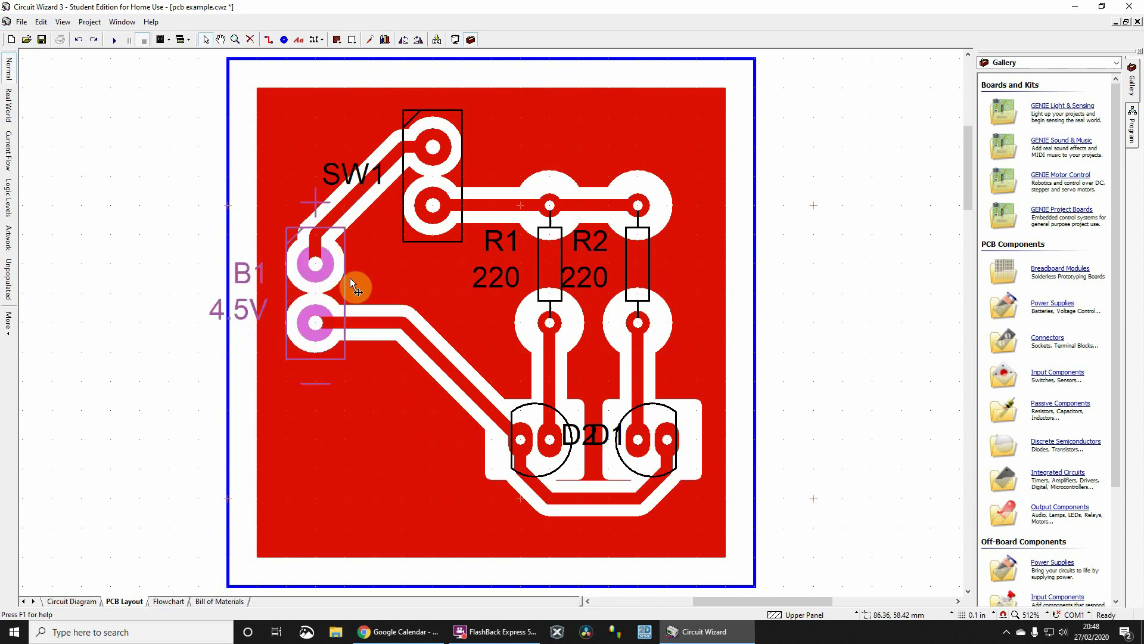
# Turn on Interactive Routing from the B1–D2 track's Routing menu
pyautogui.click(380, 327)
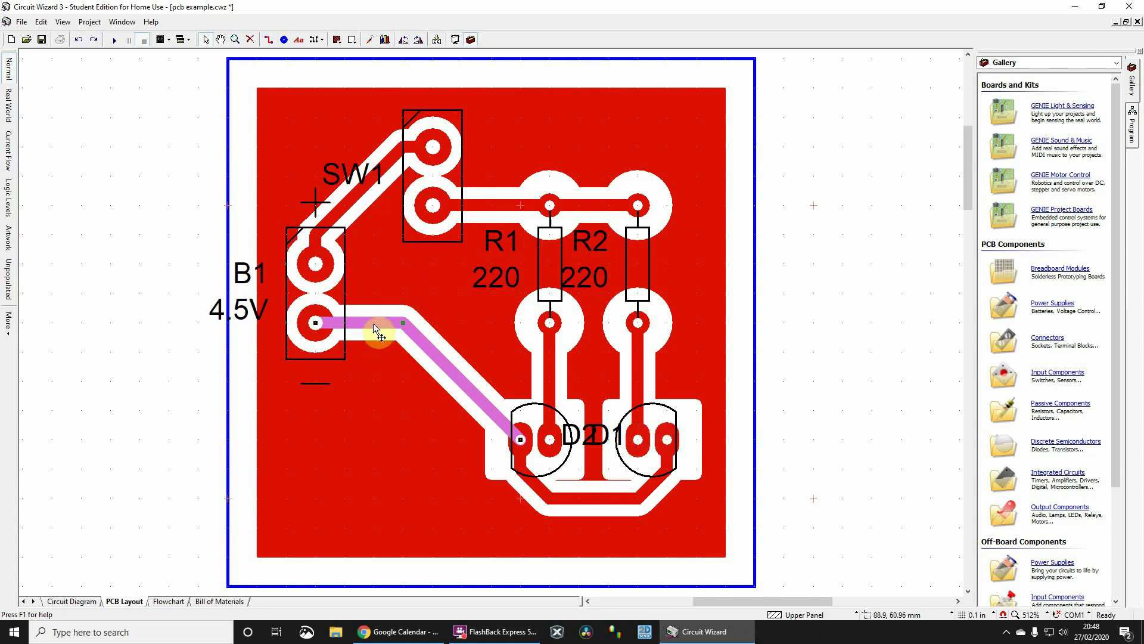
pyautogui.rightClick(373, 323)
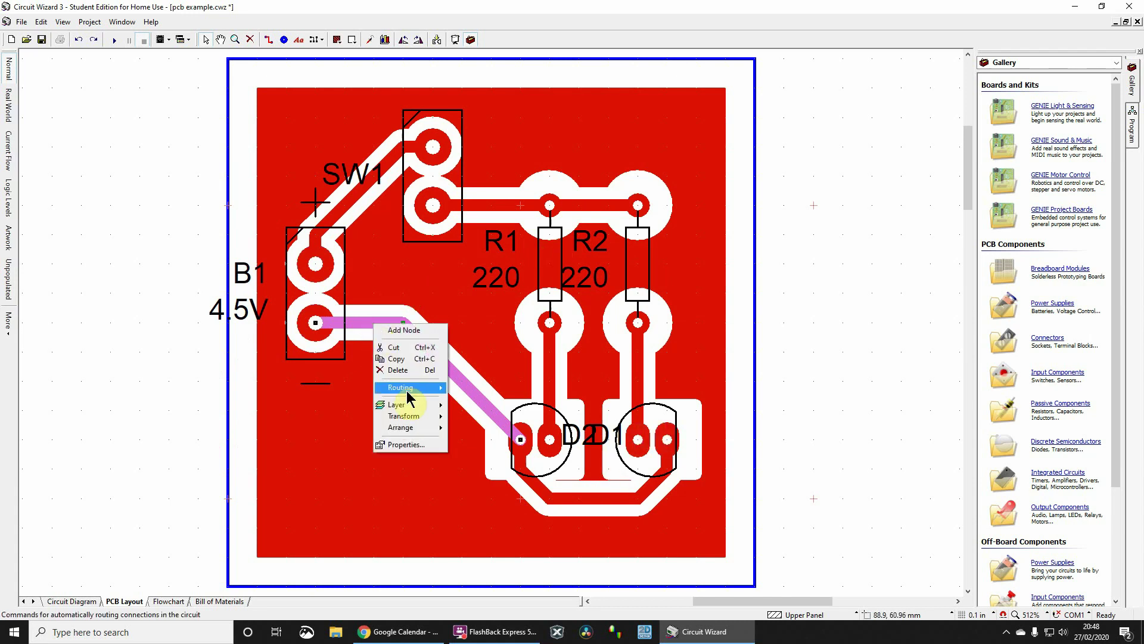
pyautogui.moveTo(407, 397)
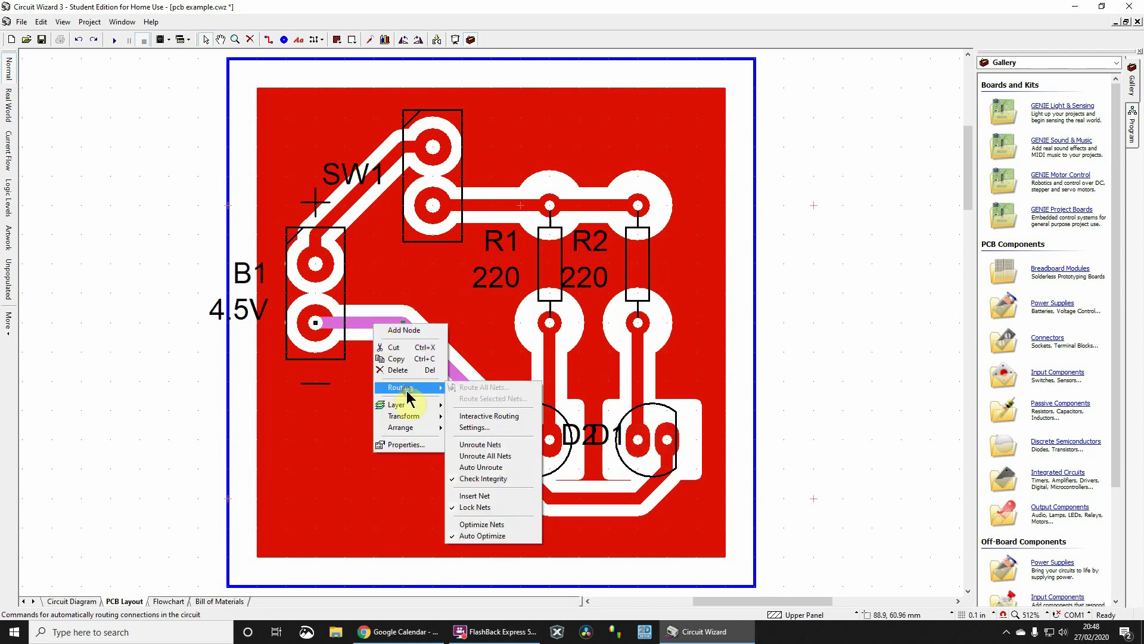
pyautogui.click(523, 417)
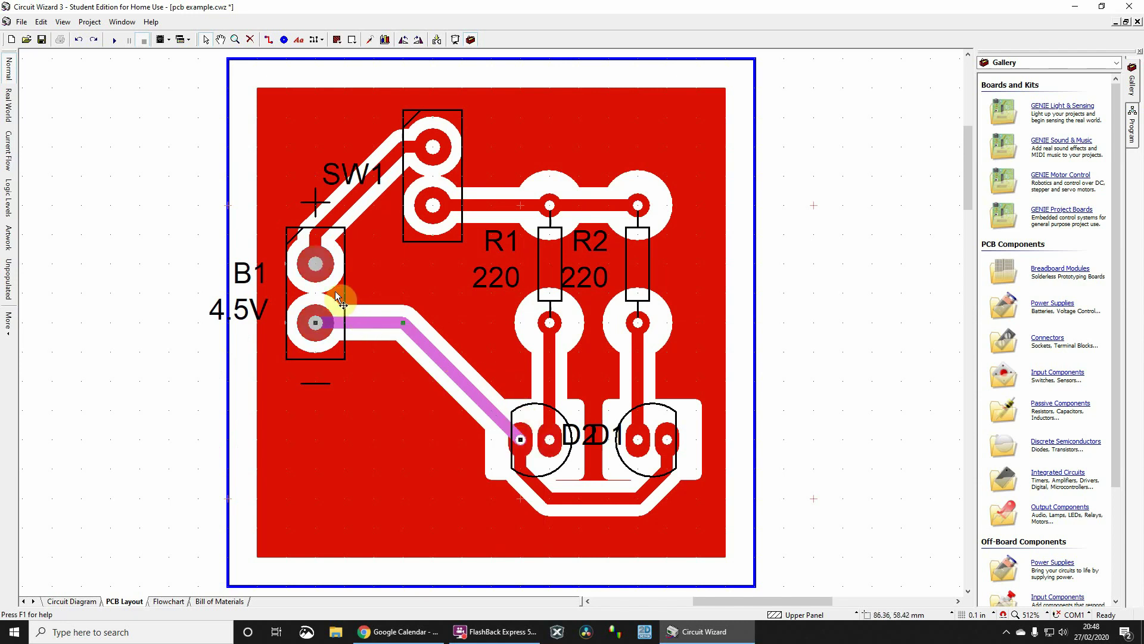
# Move B1 to the lower left, then rotate switch SW1 and place it directly above B1
pyautogui.moveTo(339, 298); pyautogui.dragTo(351, 419)
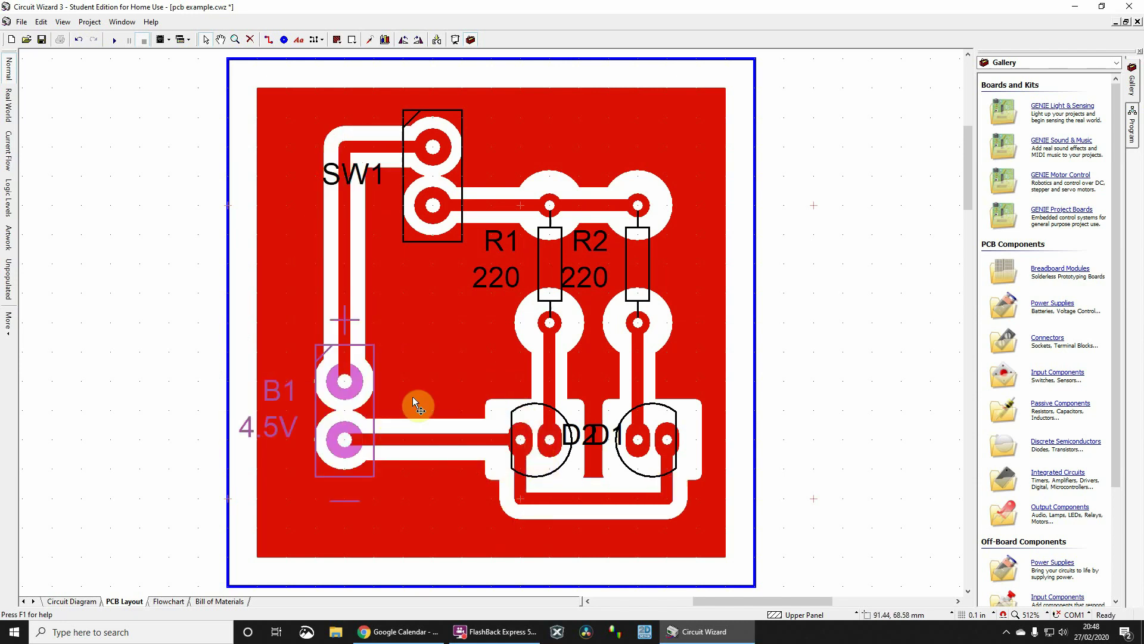
pyautogui.moveTo(445, 126); pyautogui.dragTo(416, 156)
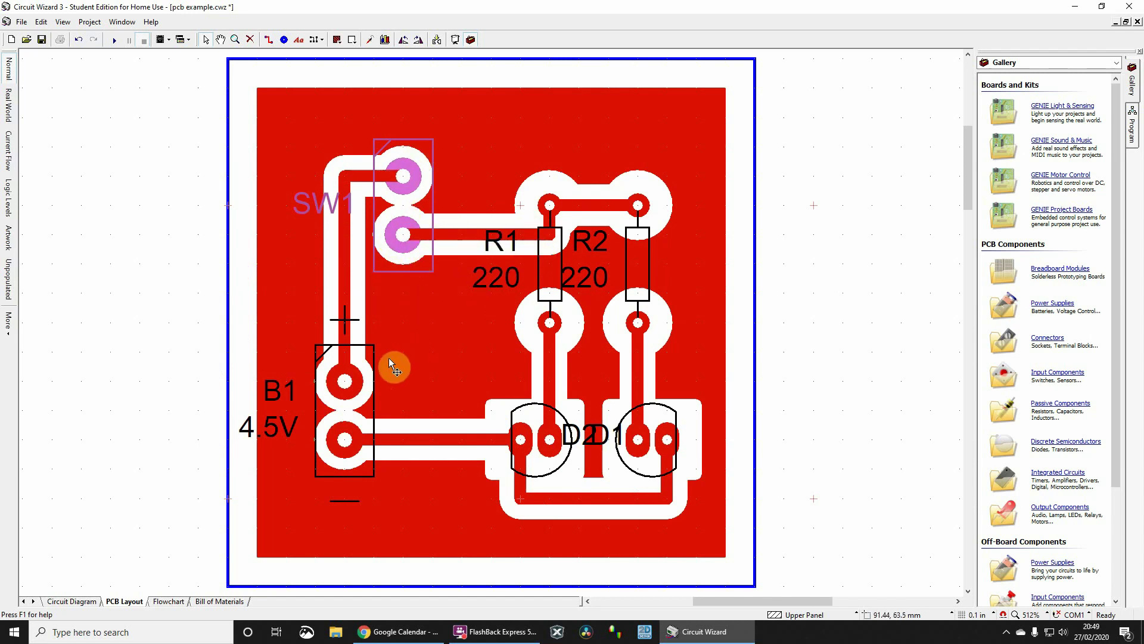
pyautogui.moveTo(370, 355); pyautogui.dragTo(338, 417)
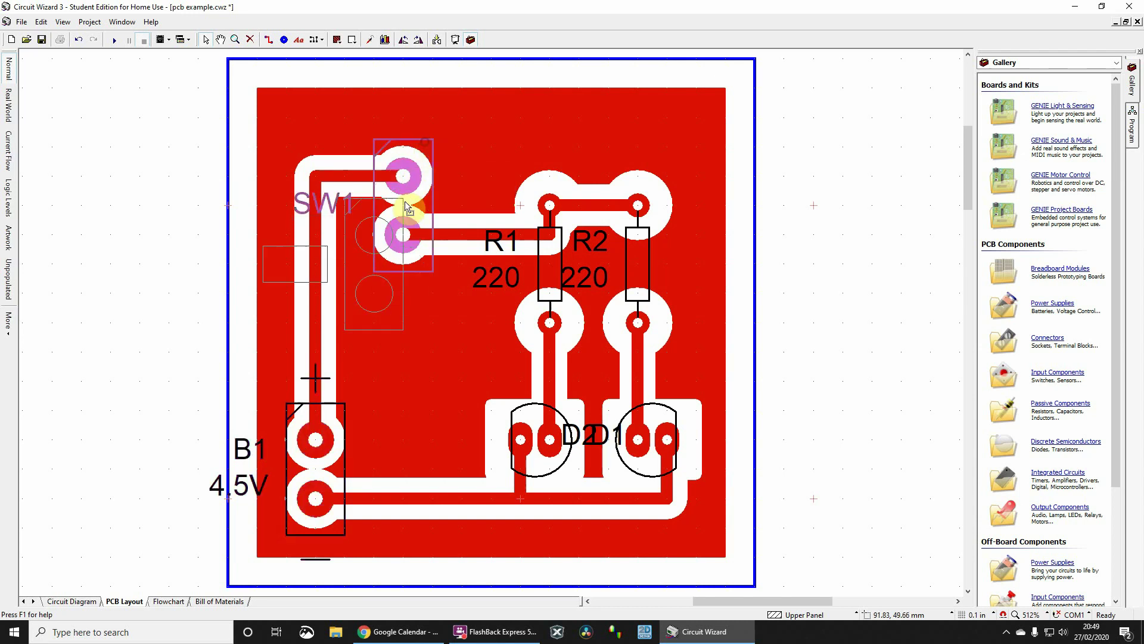
pyautogui.moveTo(403, 179); pyautogui.dragTo(371, 275)
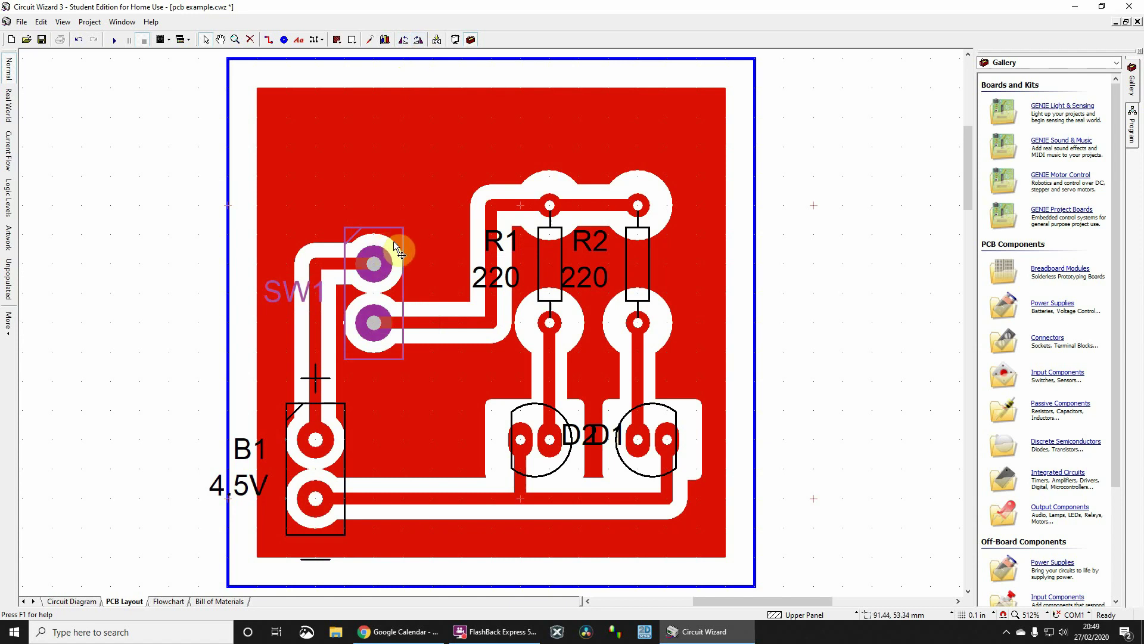
pyautogui.hotkey('ctrl', 'r')
pyautogui.hotkey('ctrl', 'r')
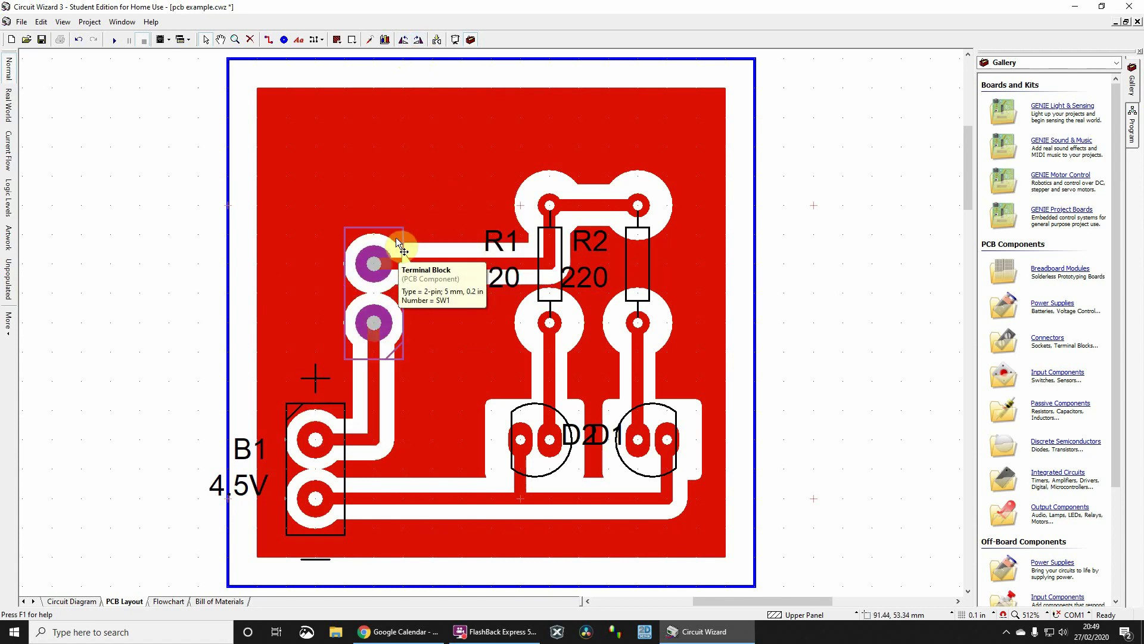
pyautogui.hotkey('ctrl', 'r')
pyautogui.hotkey('ctrl', 'r')
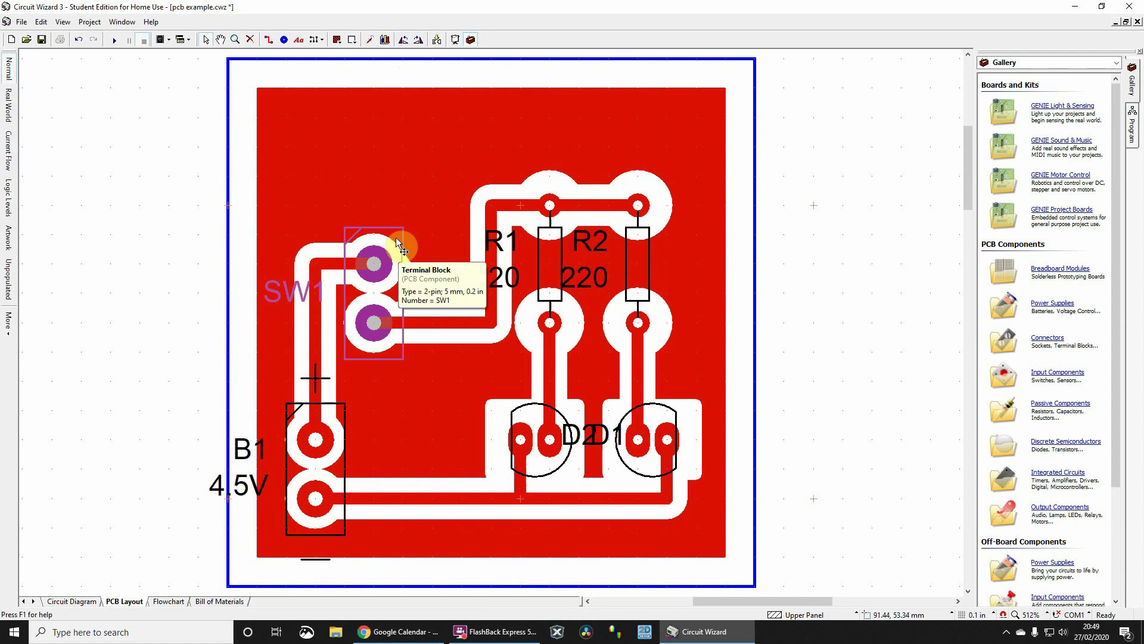
pyautogui.hotkey('ctrl', 'r')
pyautogui.hotkey('ctrl', 'r')
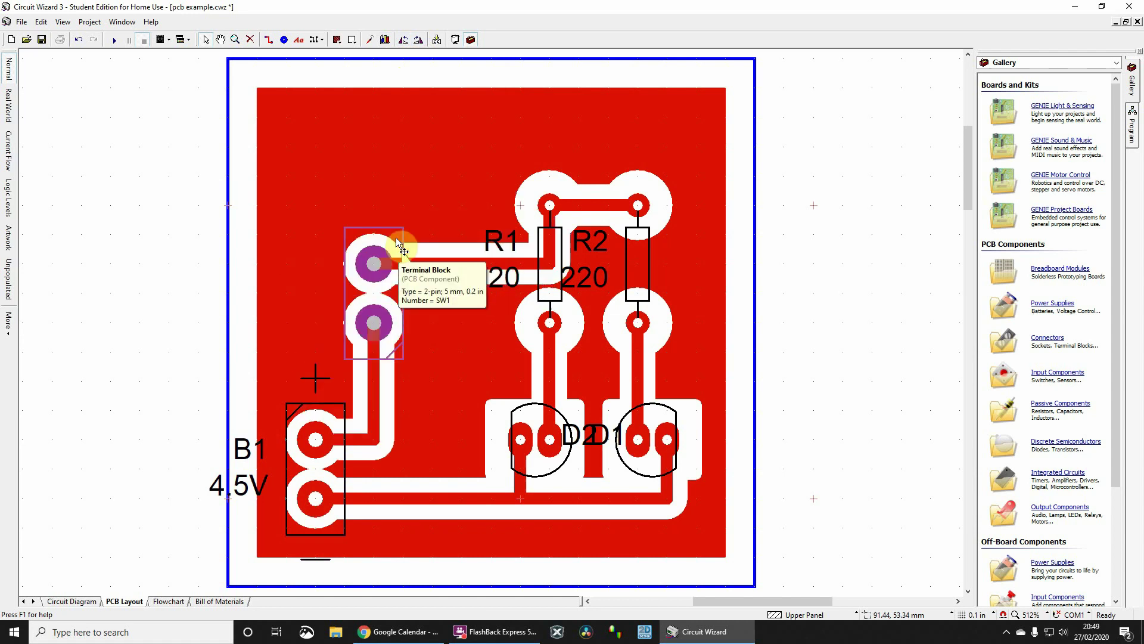
pyautogui.moveTo(395, 237); pyautogui.dragTo(341, 251)
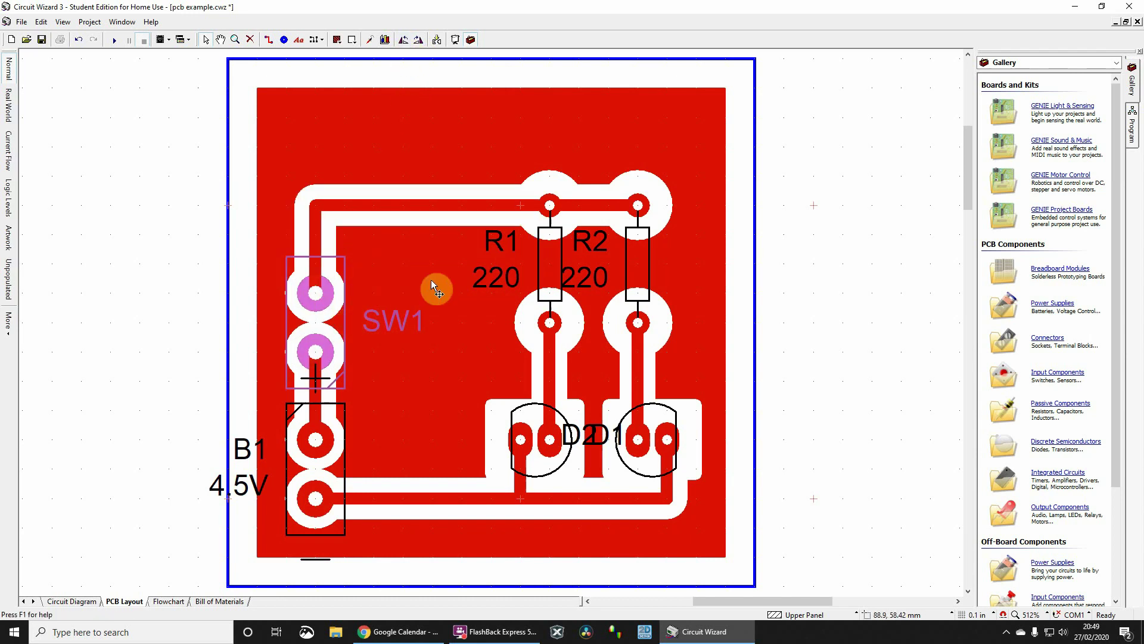
# Rotate LED D2 so its pads stand vertically and move it up the board
pyautogui.click(548, 419)
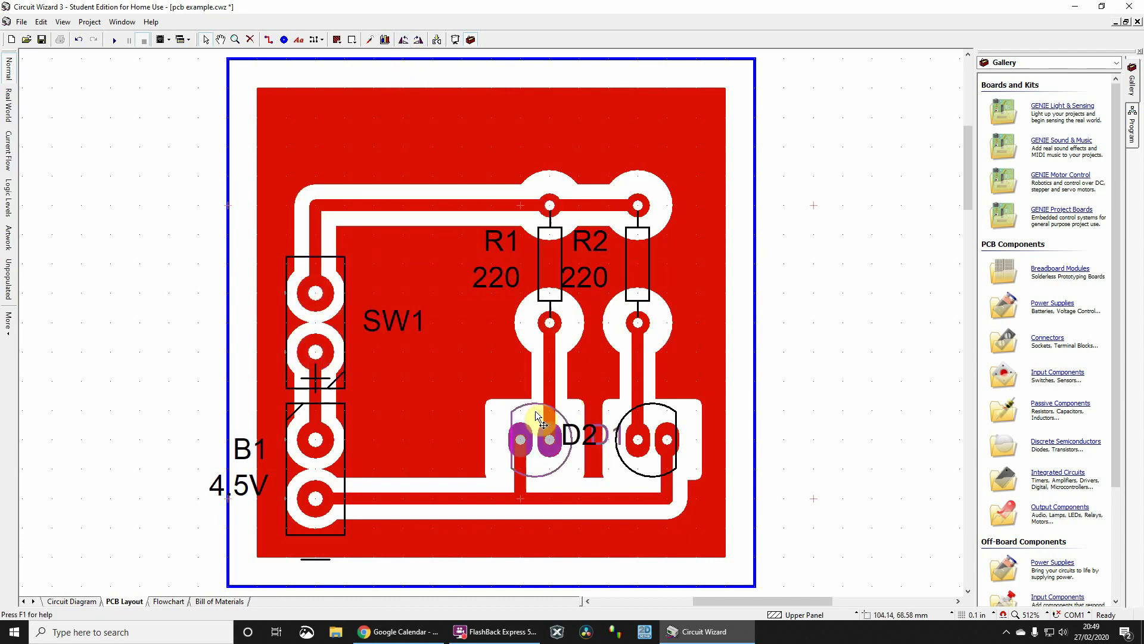
pyautogui.hotkey('ctrl', 'r')
pyautogui.click(489, 450)
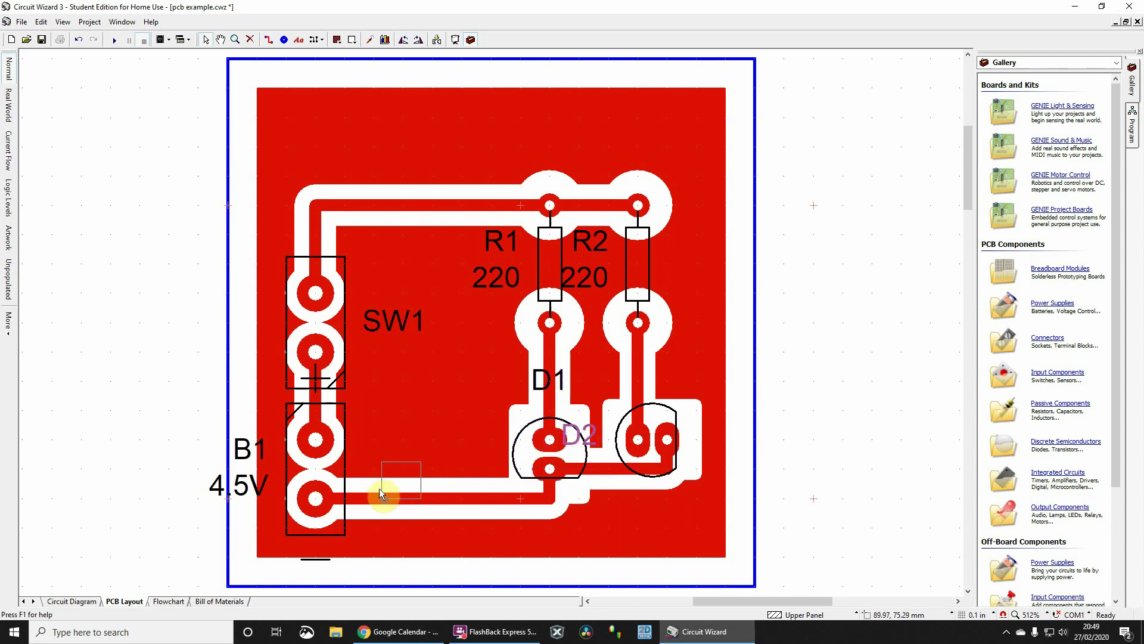
pyautogui.click(547, 470)
pyautogui.moveTo(548, 470); pyautogui.dragTo(423, 489)
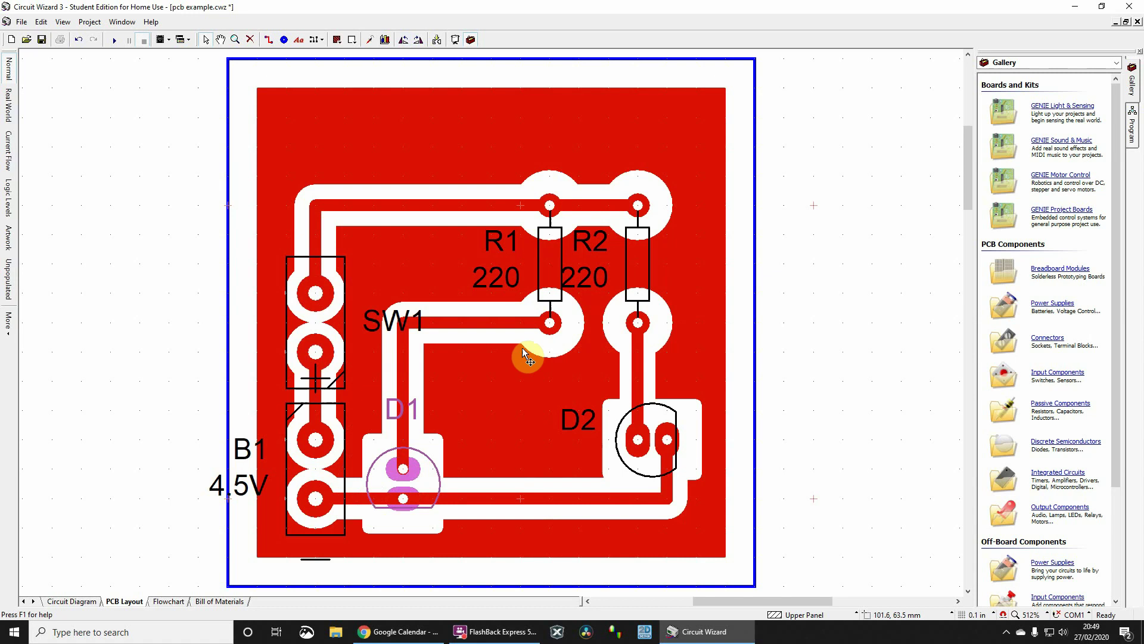
# Move R1 toward the switch, set D2 beside D1, and stand R2 upright right of SW1
pyautogui.moveTo(552, 258); pyautogui.dragTo(404, 317)
pyautogui.moveTo(638, 278); pyautogui.dragTo(463, 326)
pyautogui.moveTo(667, 440); pyautogui.dragTo(579, 439)
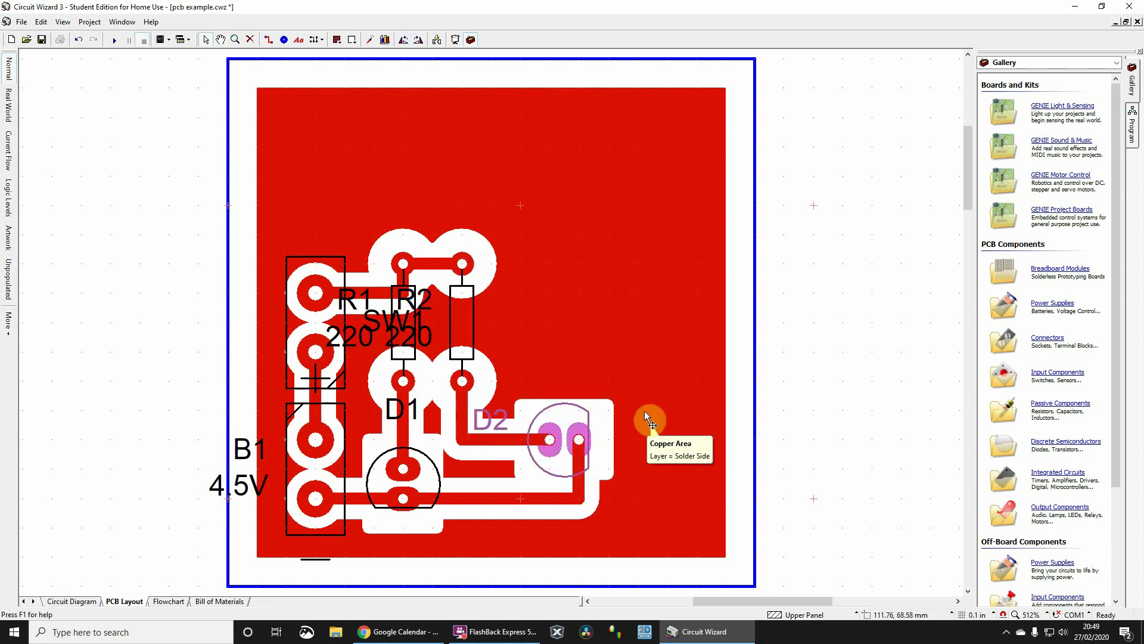
pyautogui.moveTo(557, 474); pyautogui.dragTo(507, 488)
pyautogui.moveTo(463, 313); pyautogui.dragTo(485, 313)
pyautogui.moveTo(381, 478); pyautogui.dragTo(382, 478)
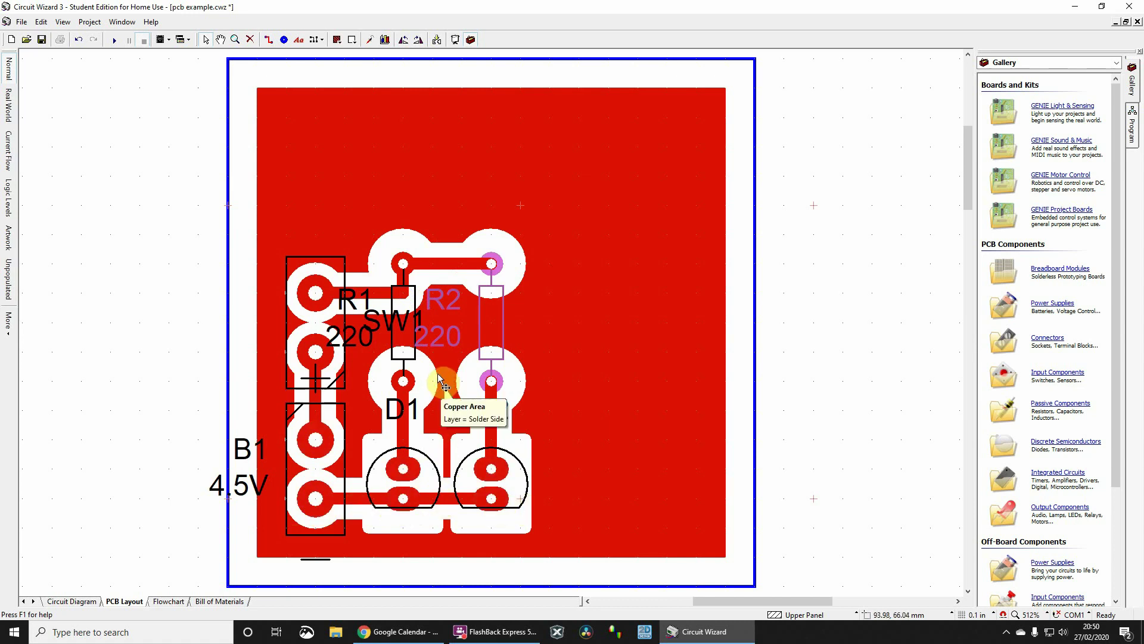
pyautogui.click(438, 154)
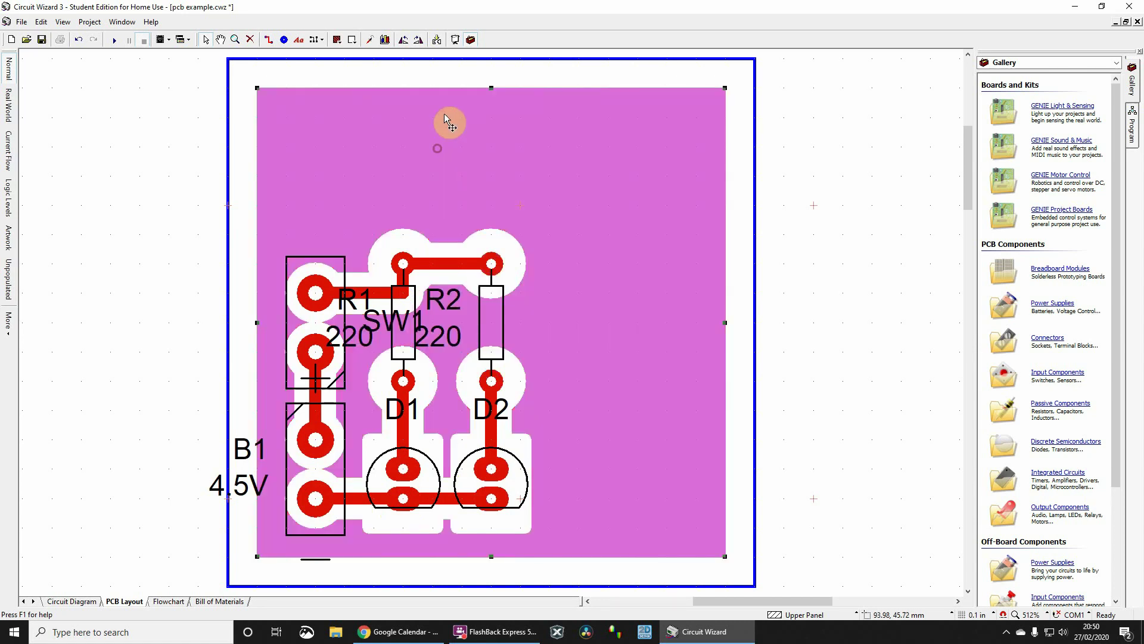
pyautogui.click(858, 188)
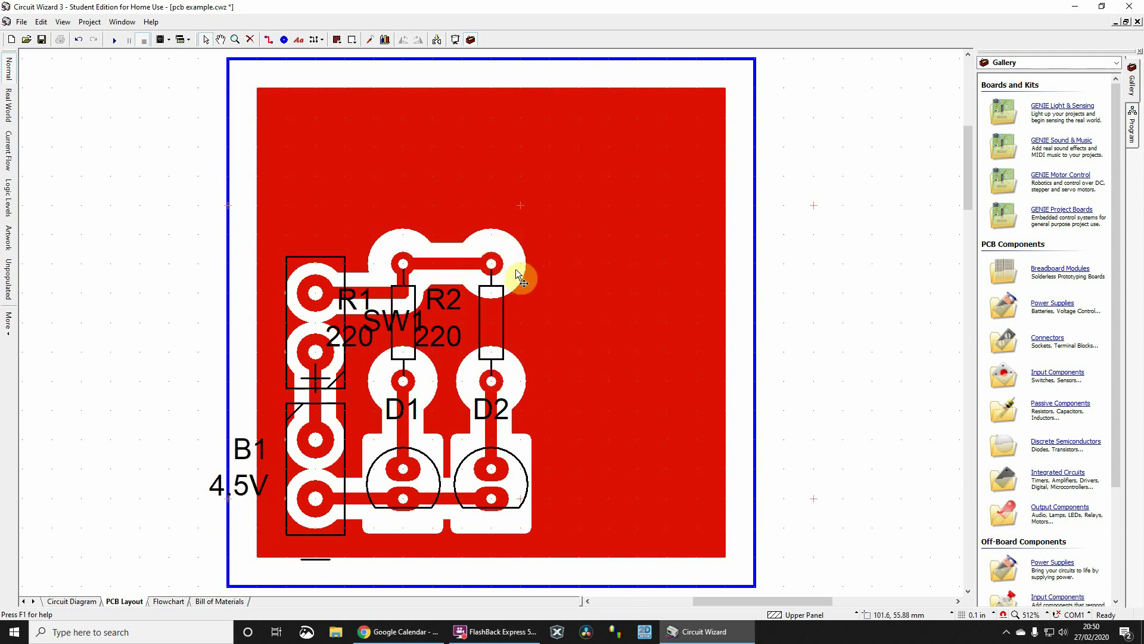
pyautogui.click(754, 98)
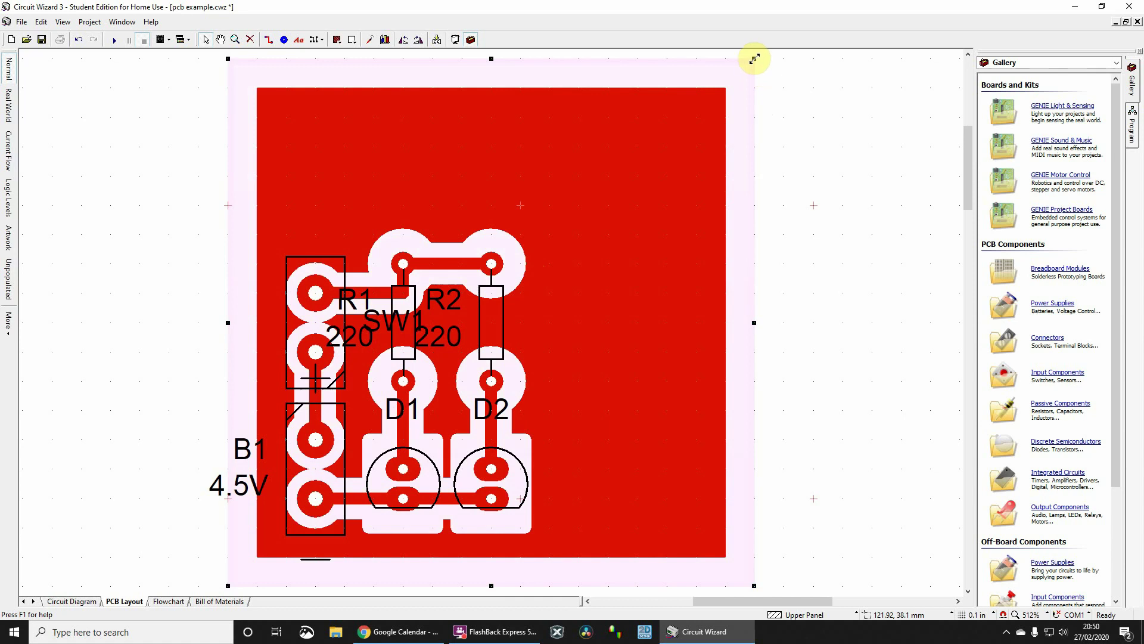
# Re-place R2 on the board and reattach the R2 and SW1 track ends onto the top pad
pyautogui.moveTo(487, 328); pyautogui.dragTo(817, 242)
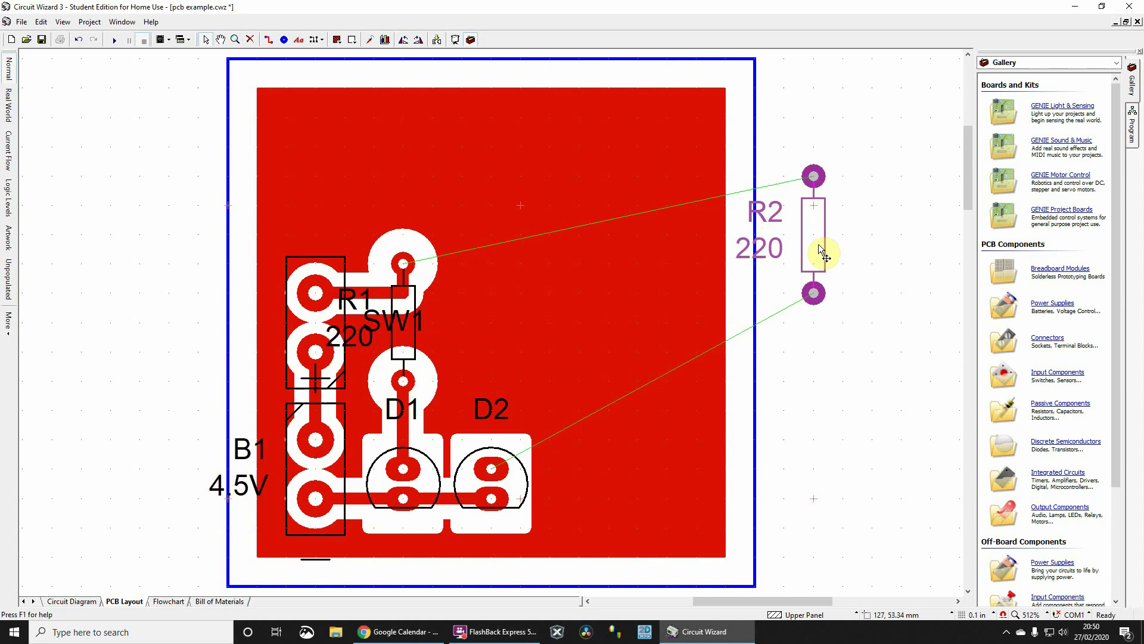
pyautogui.moveTo(818, 243)
pyautogui.mouseDown()
pyautogui.moveTo(562, 295)
pyautogui.moveTo(498, 348)
pyautogui.mouseUp()
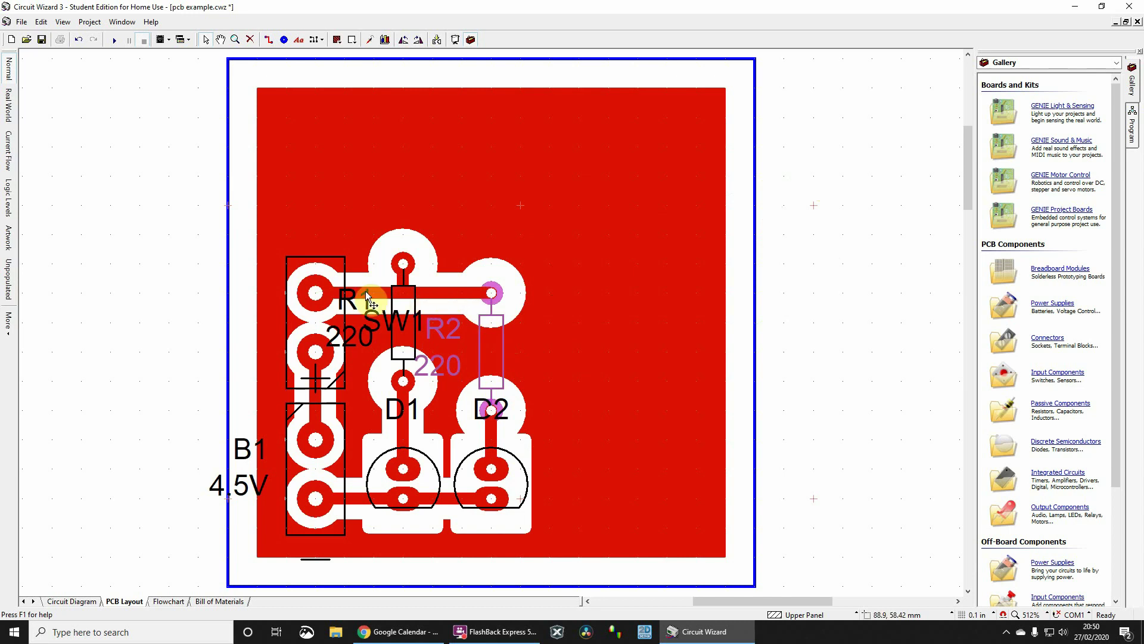
pyautogui.moveTo(404, 263); pyautogui.dragTo(403, 293)
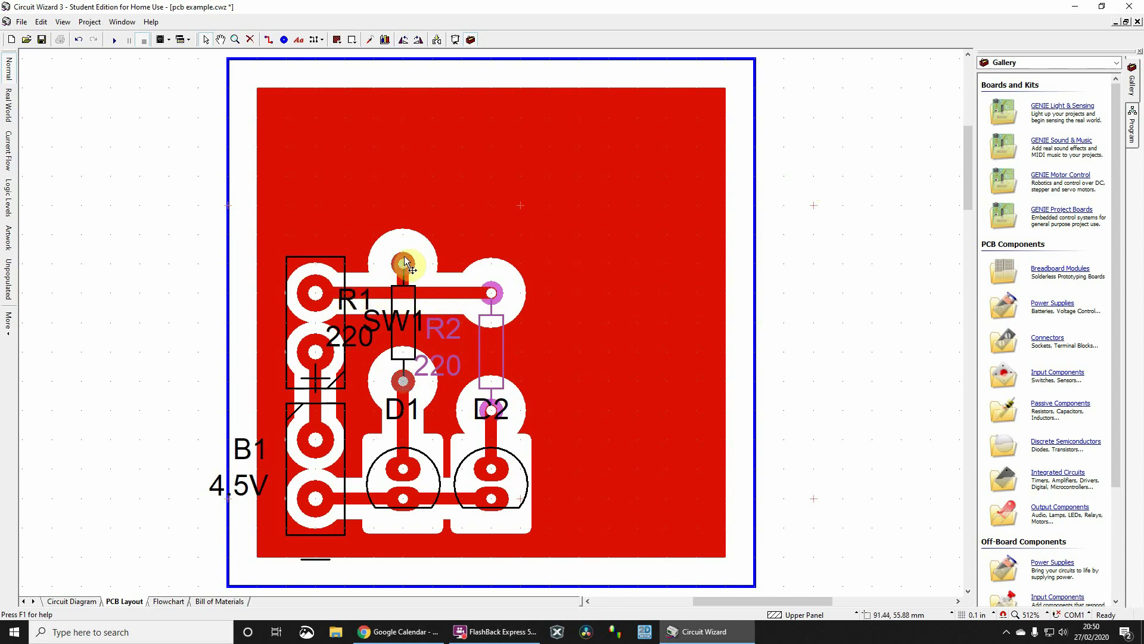
pyautogui.click(446, 293)
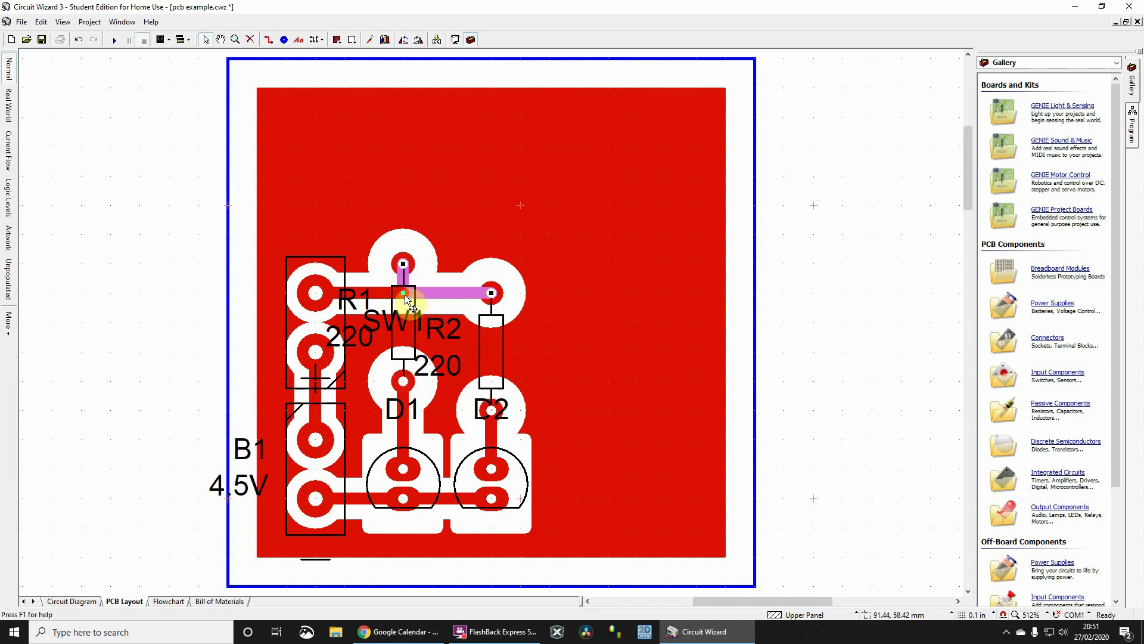
pyautogui.moveTo(406, 296); pyautogui.dragTo(404, 264)
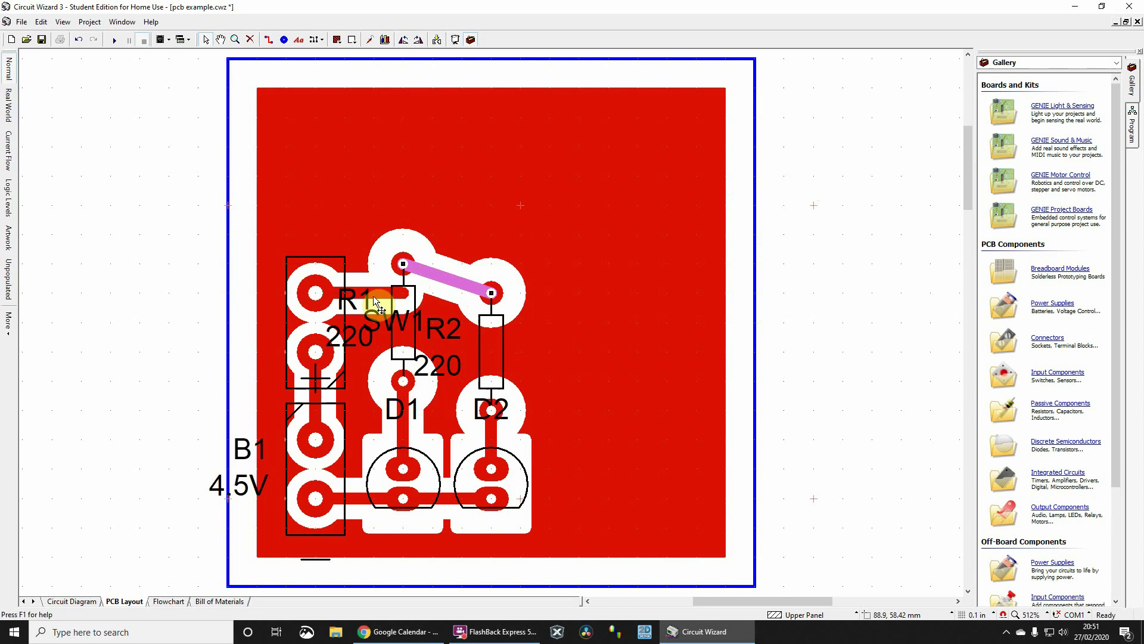
pyautogui.click(395, 292)
pyautogui.moveTo(402, 293); pyautogui.dragTo(404, 264)
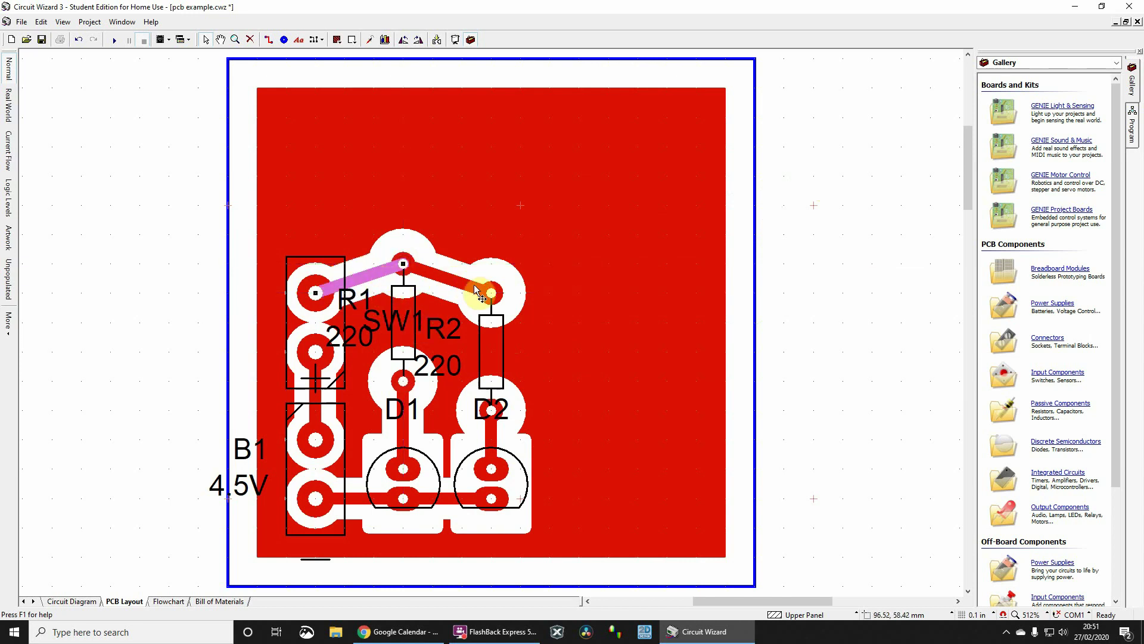
# Try shifting R2 but undo it, then drag the R1 track corner toward R1's pad
pyautogui.moveTo(496, 338); pyautogui.dragTo(548, 302)
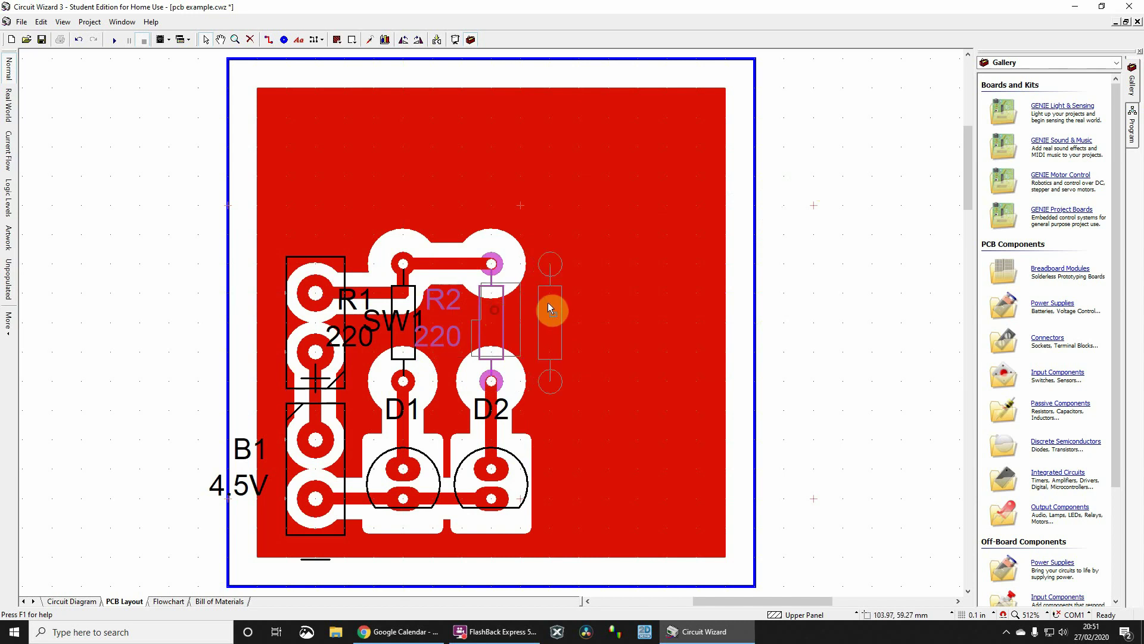
pyautogui.doubleClick(549, 302)
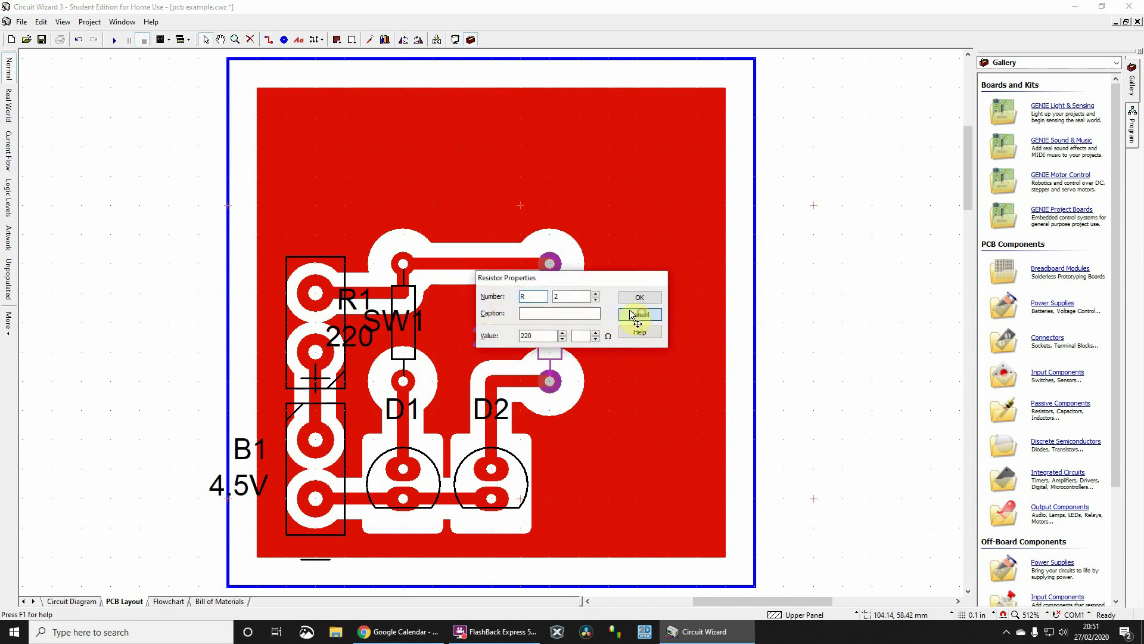
pyautogui.click(640, 314)
pyautogui.click(504, 317)
pyautogui.hotkey('ctrl', 'z')
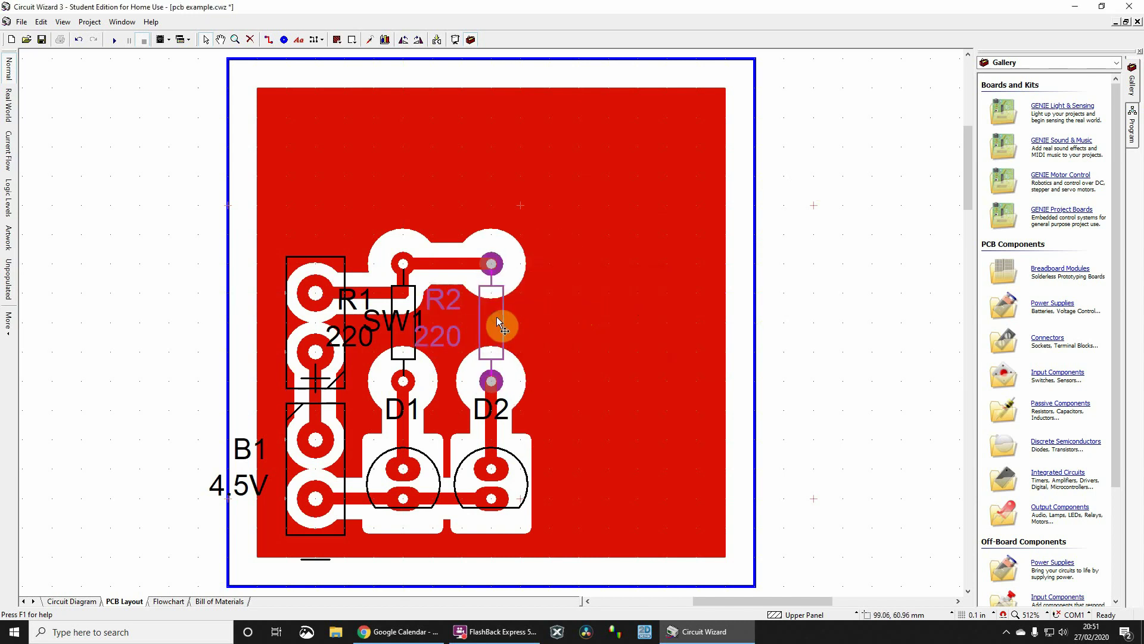
pyautogui.click(375, 295)
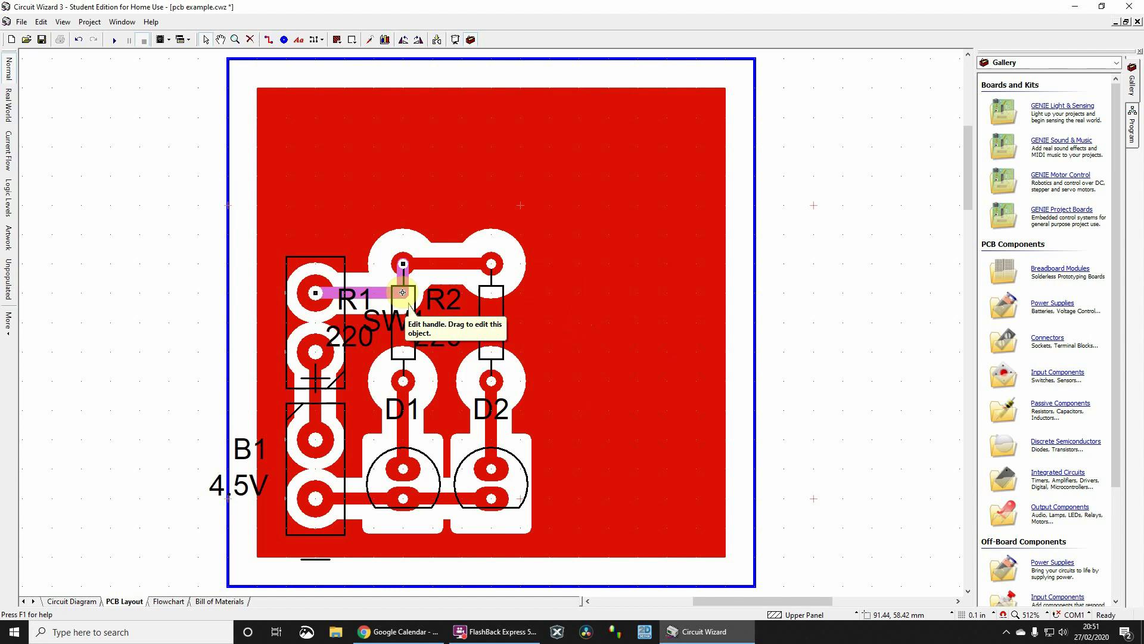
pyautogui.moveTo(403, 292); pyautogui.dragTo(316, 264)
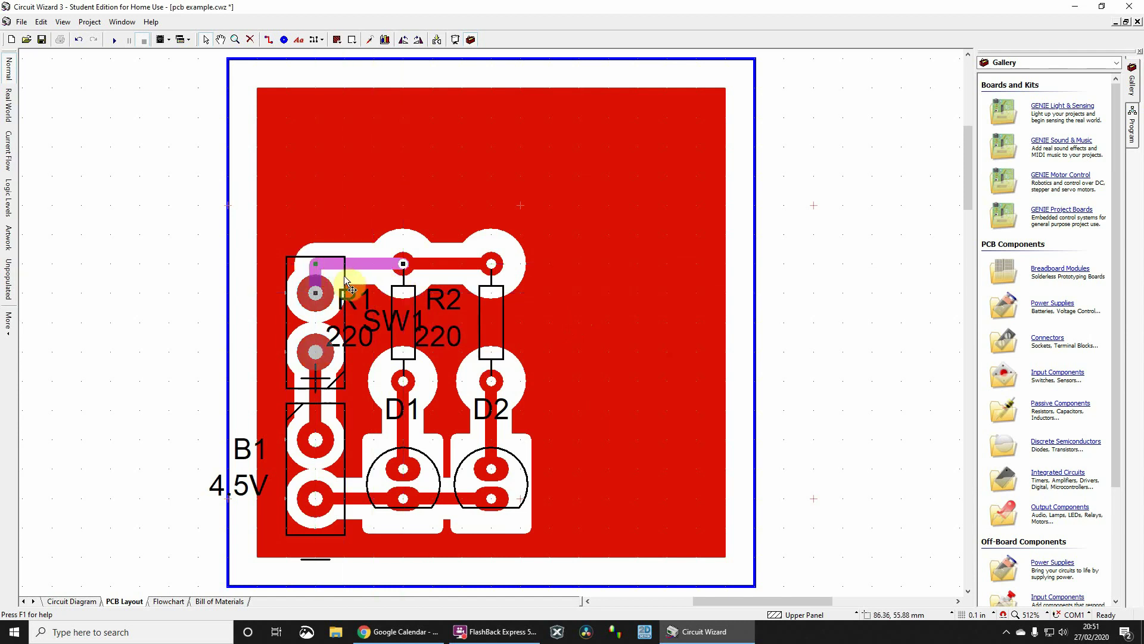
pyautogui.scroll(2, 352, 289)
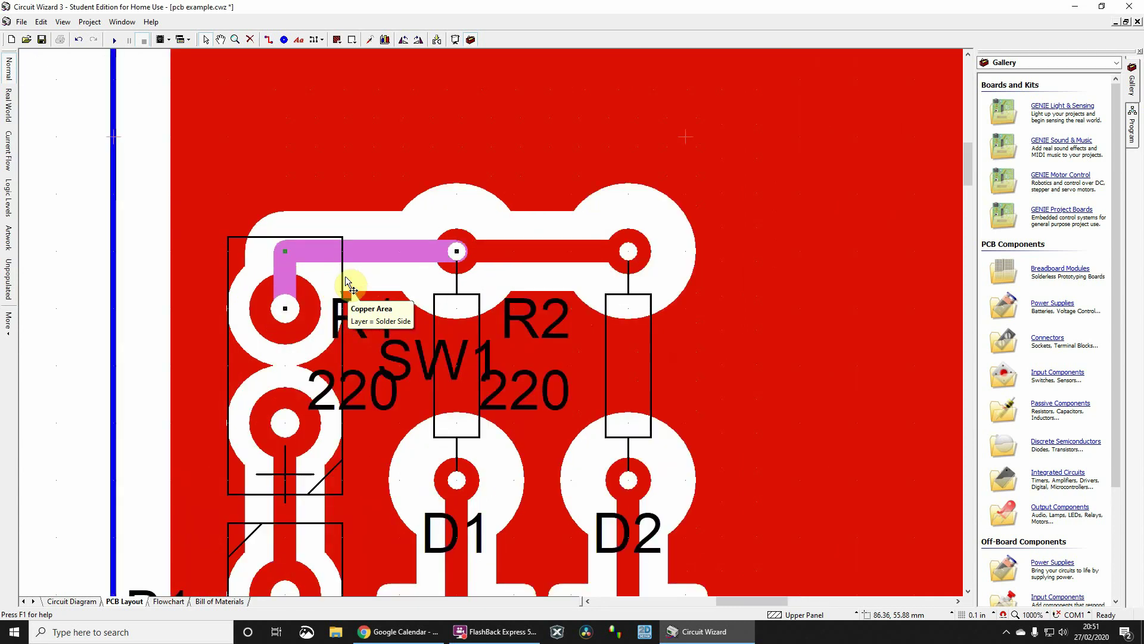
pyautogui.rightClick(377, 250)
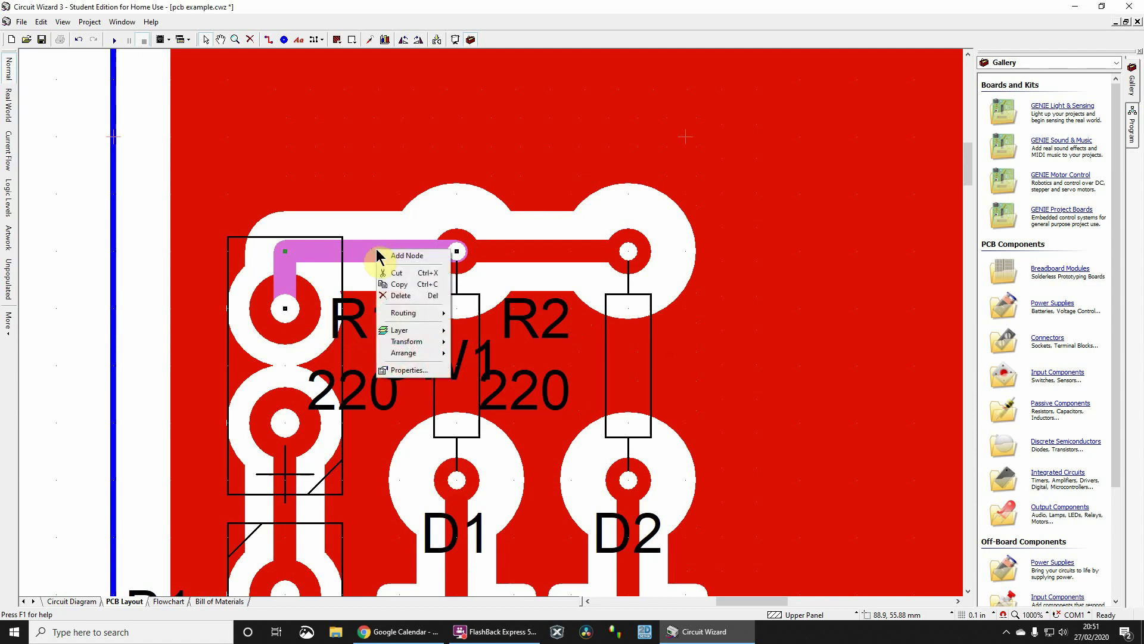
pyautogui.click(401, 256)
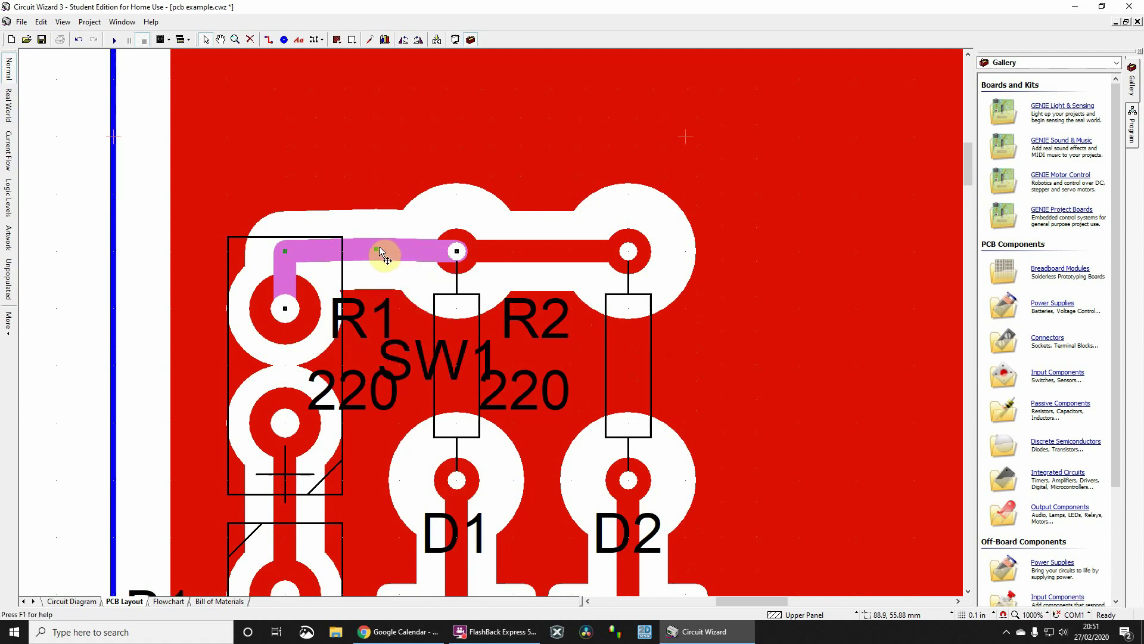
pyautogui.moveTo(376, 248); pyautogui.dragTo(399, 194)
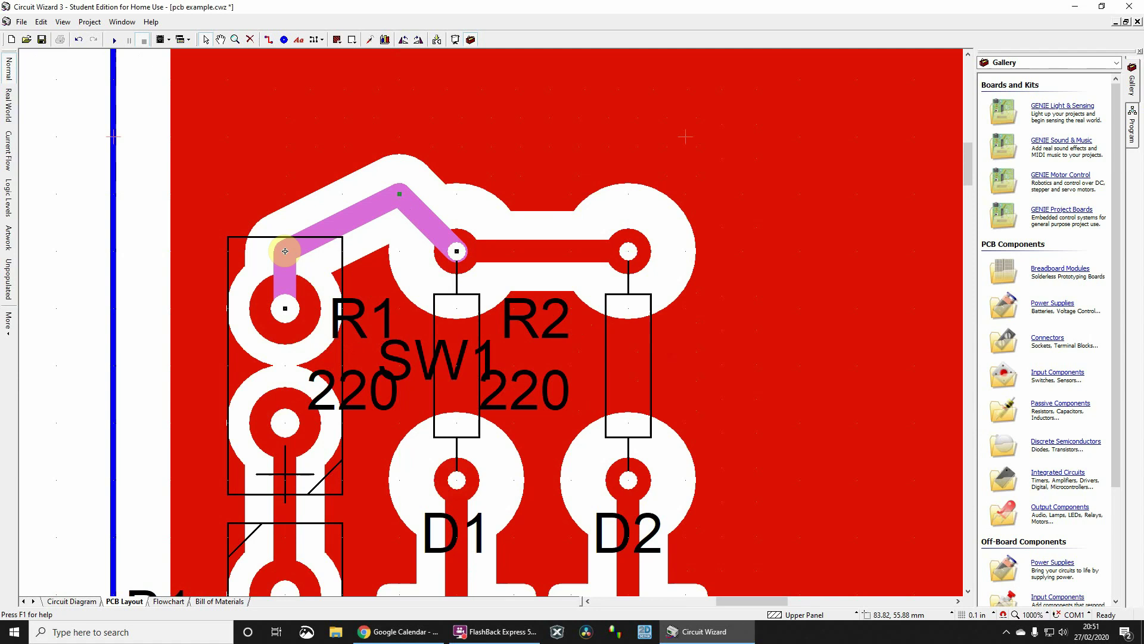
pyautogui.moveTo(287, 224); pyautogui.dragTo(286, 196)
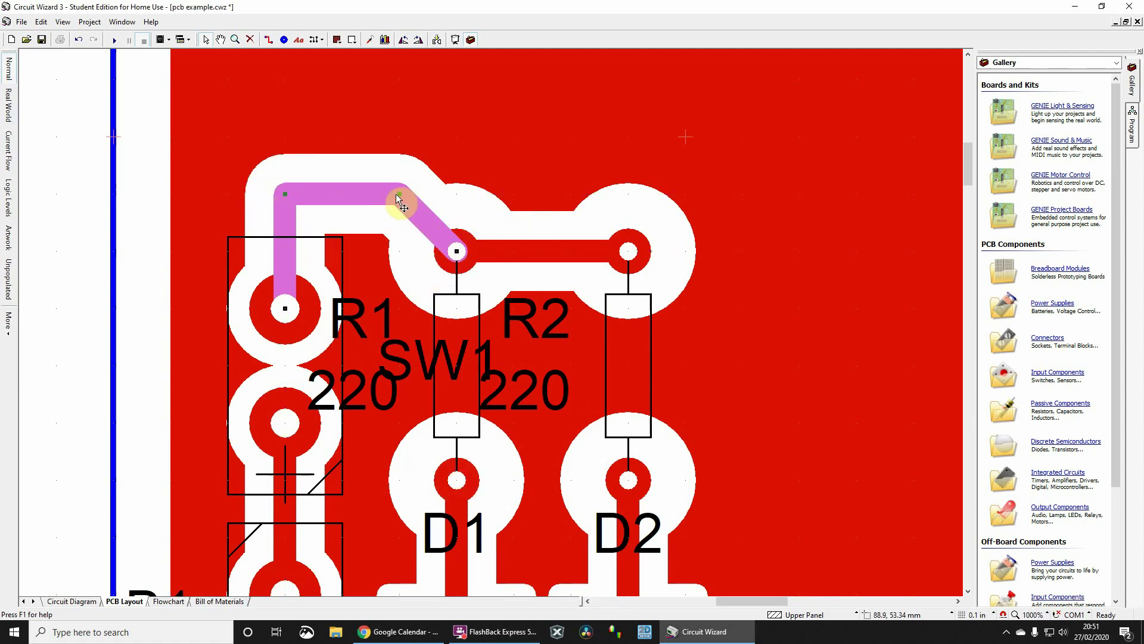
pyautogui.moveTo(398, 197); pyautogui.dragTo(457, 251)
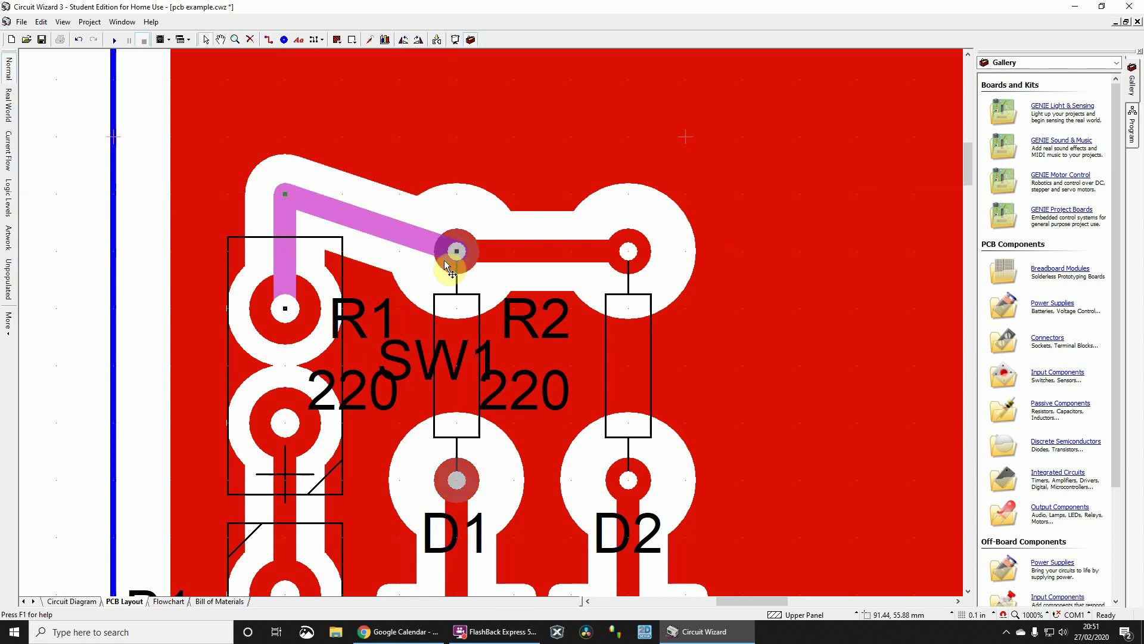
pyautogui.moveTo(287, 192); pyautogui.dragTo(286, 237)
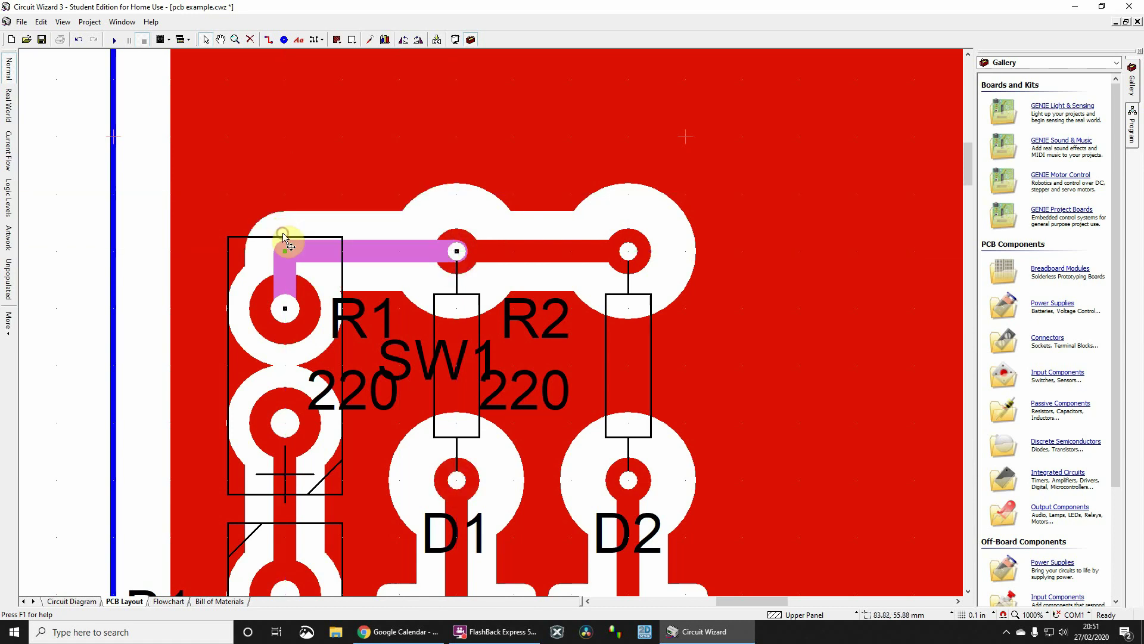
# Fit the whole board in view and shrink the copper fill area from its top-right corner
pyautogui.click(500, 273)
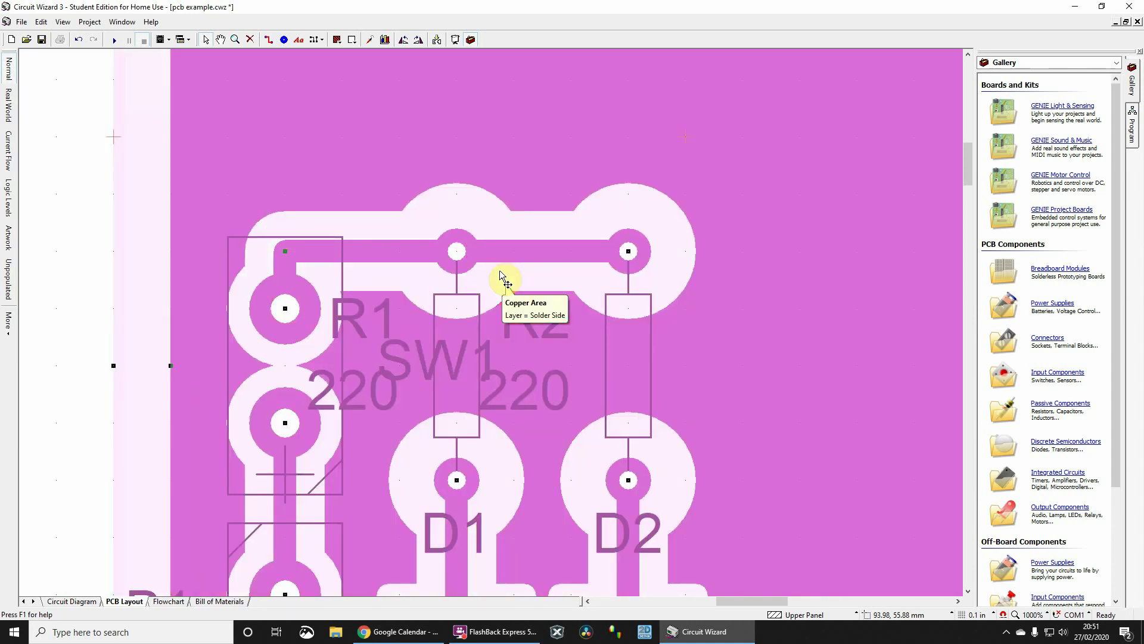
pyautogui.press('F5')
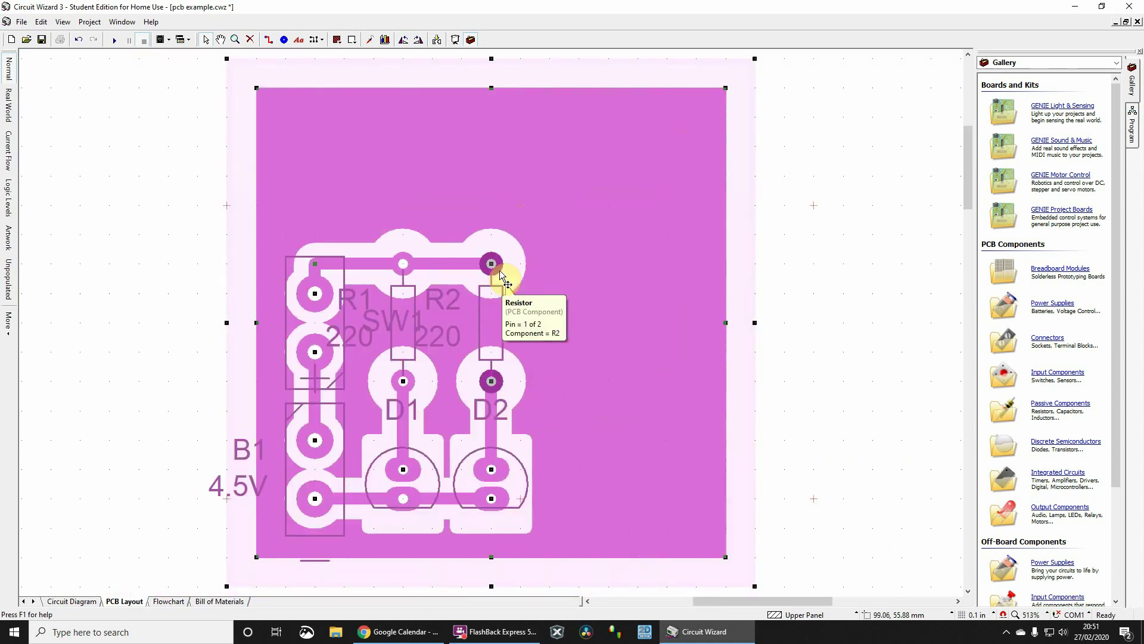
pyautogui.click(843, 273)
pyautogui.click(603, 152)
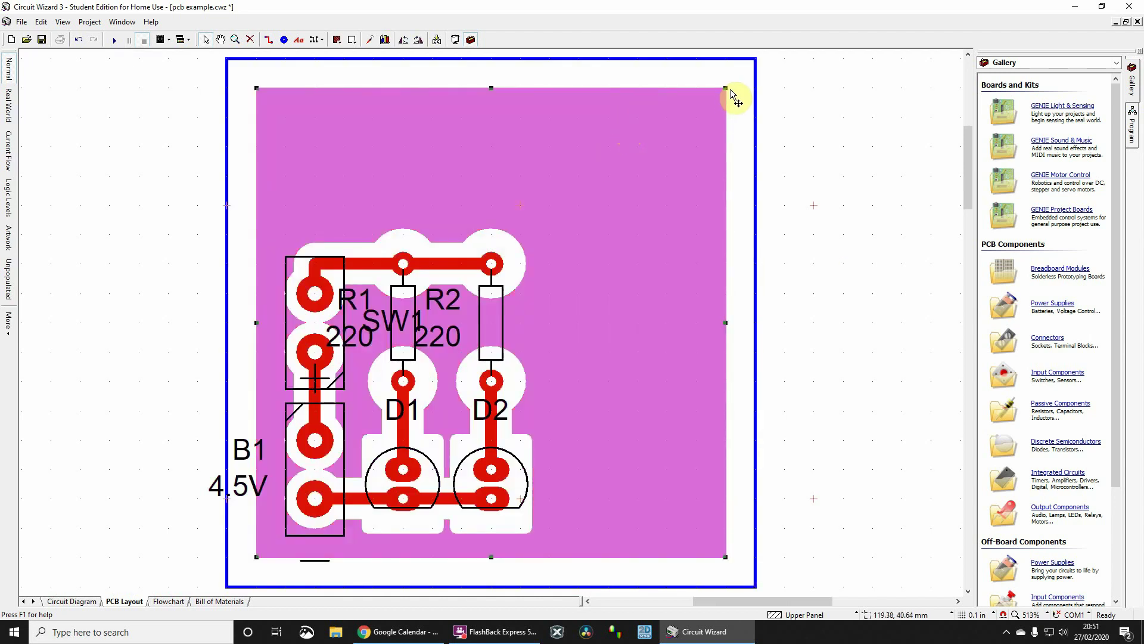
pyautogui.moveTo(724, 89); pyautogui.dragTo(539, 219)
# Shrink the board outline to fit the reduced copper area
pyautogui.click(747, 77)
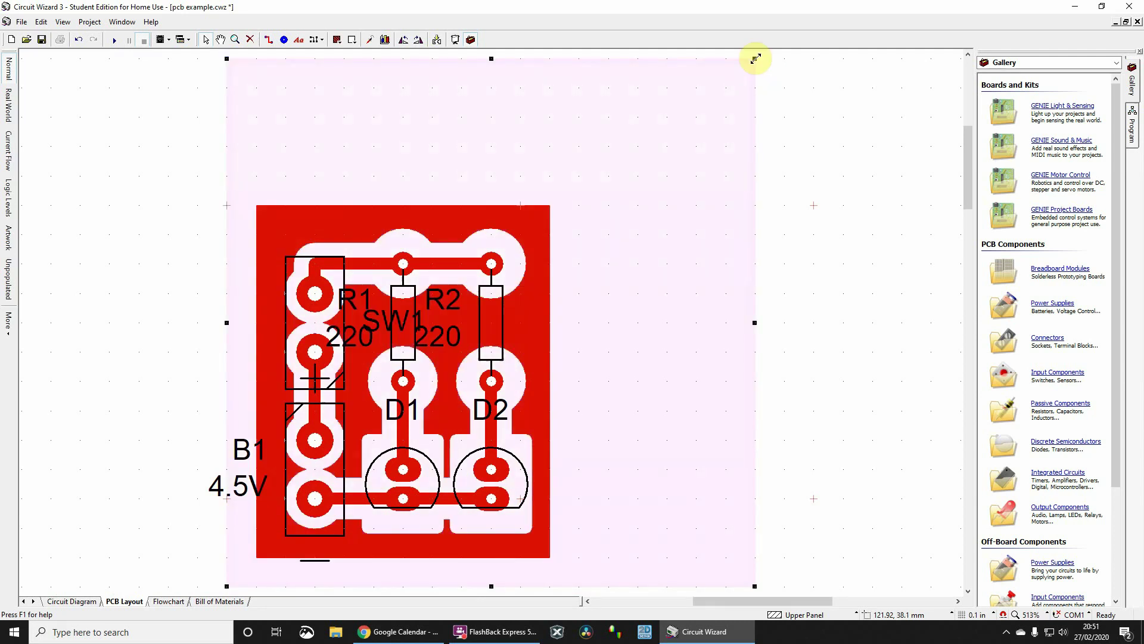
pyautogui.moveTo(755, 58); pyautogui.dragTo(572, 189)
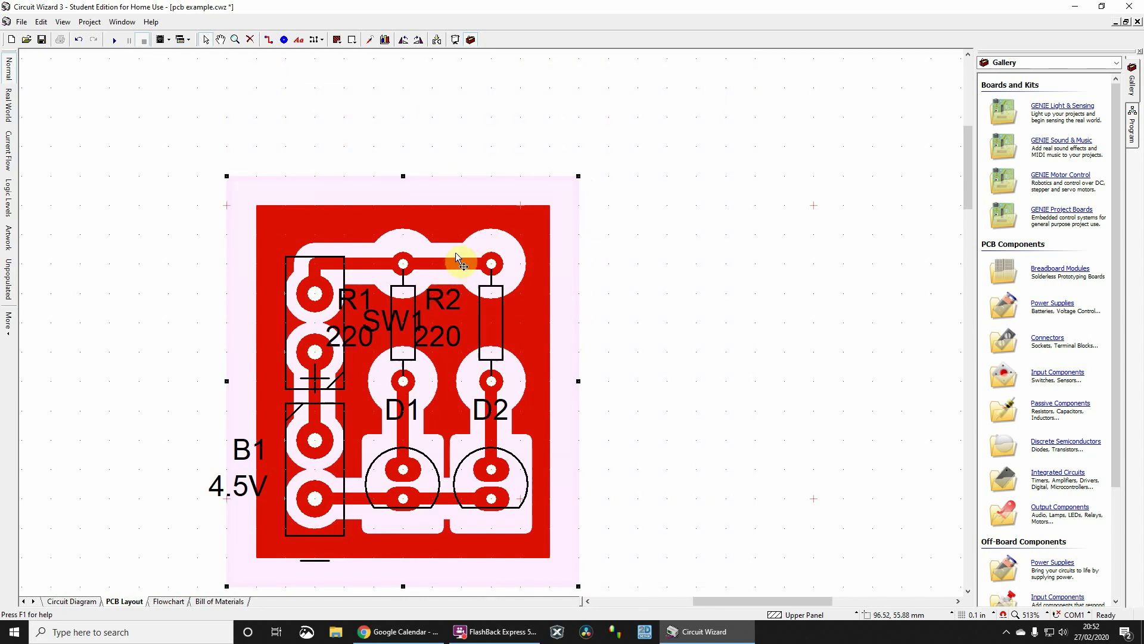
pyautogui.click(798, 308)
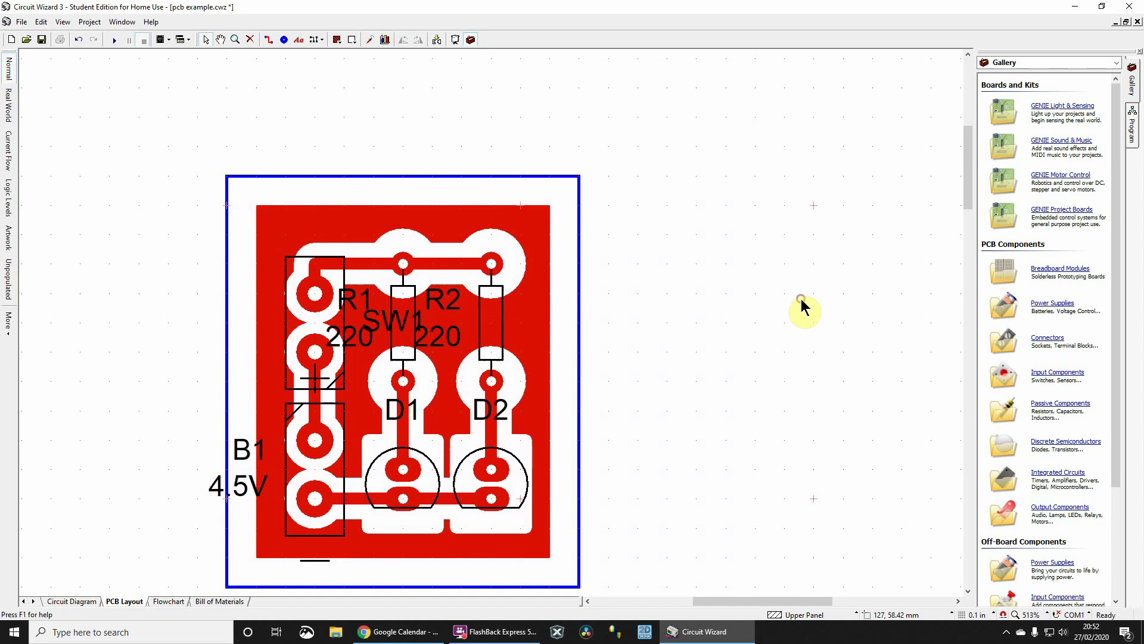
pyautogui.click(347, 313)
pyautogui.scroll(1, 345, 306)
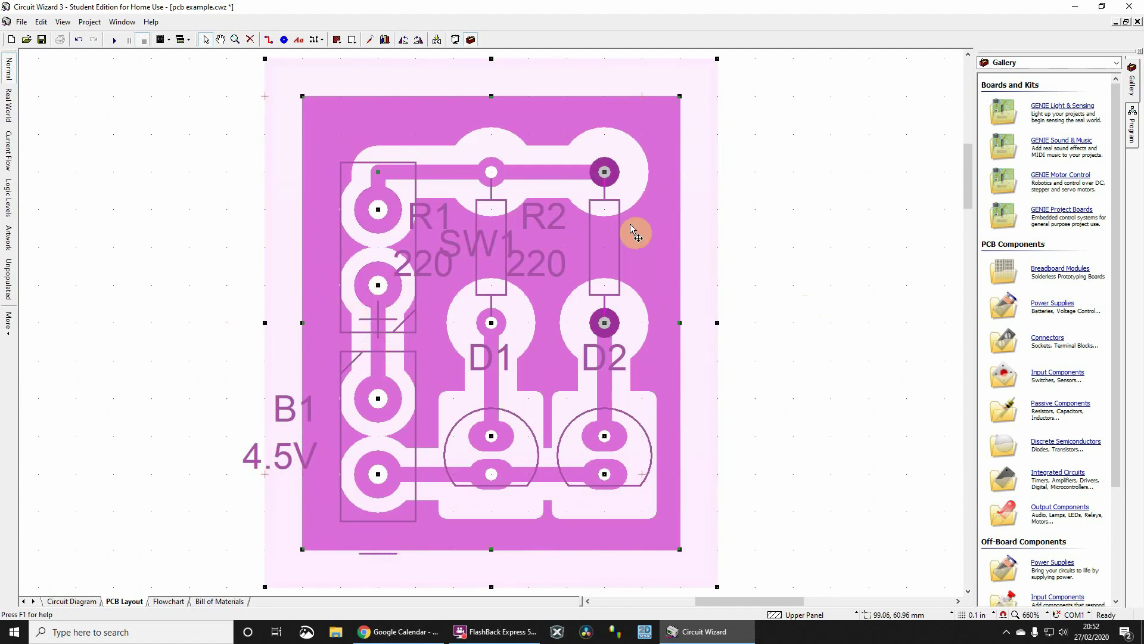
pyautogui.click(827, 209)
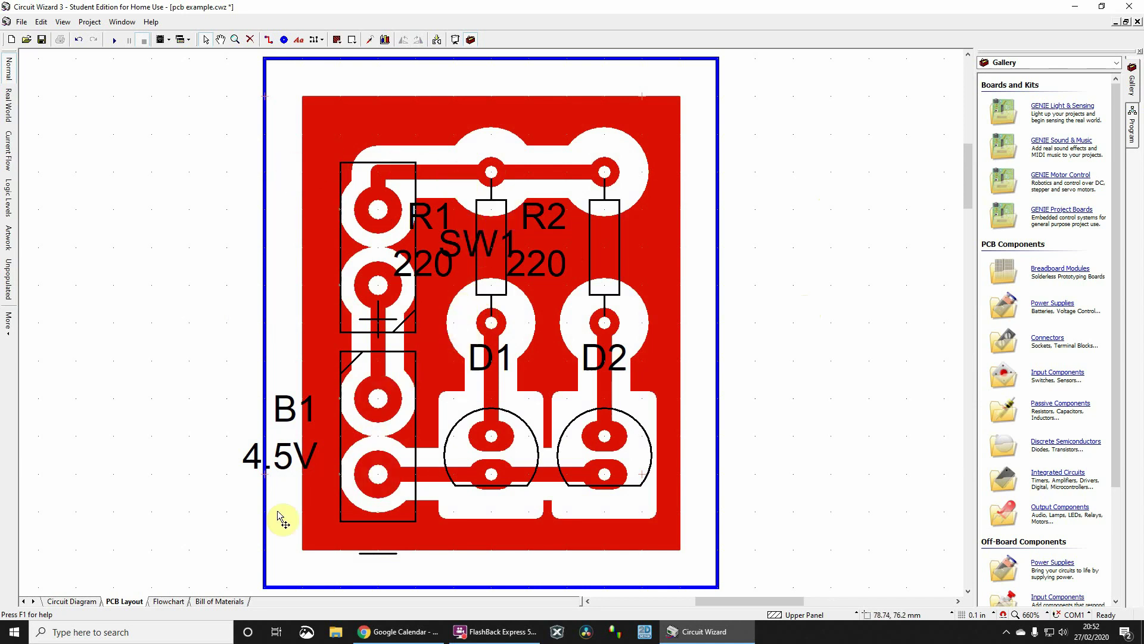
# Start a Quality Check from Project > PCB Components and save the report file
pyautogui.click(67, 600)
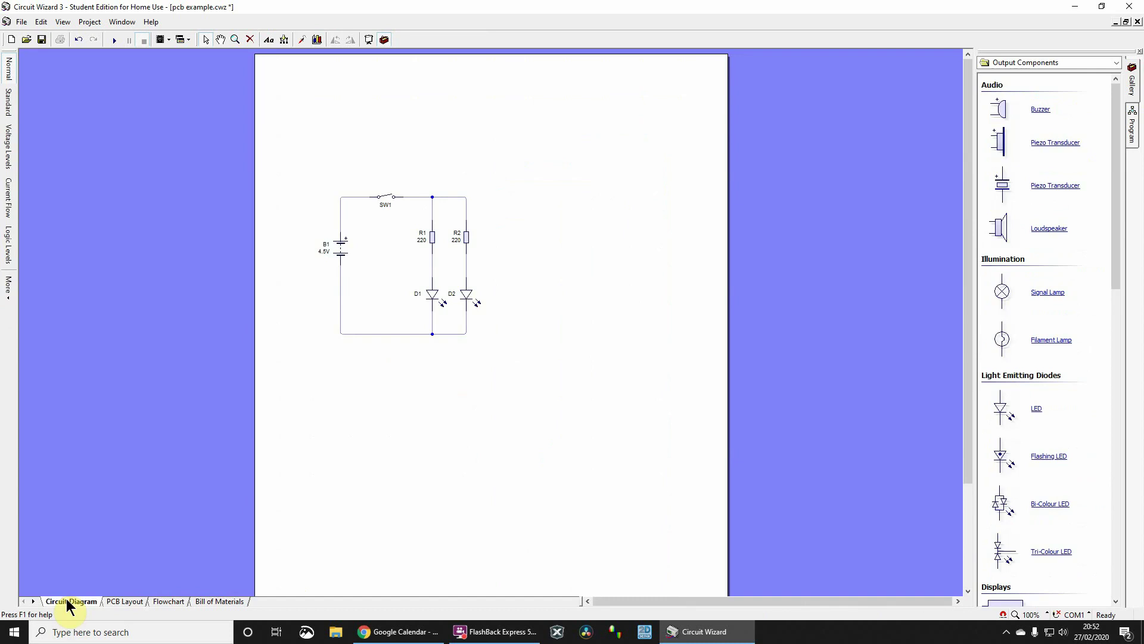
pyautogui.click(129, 602)
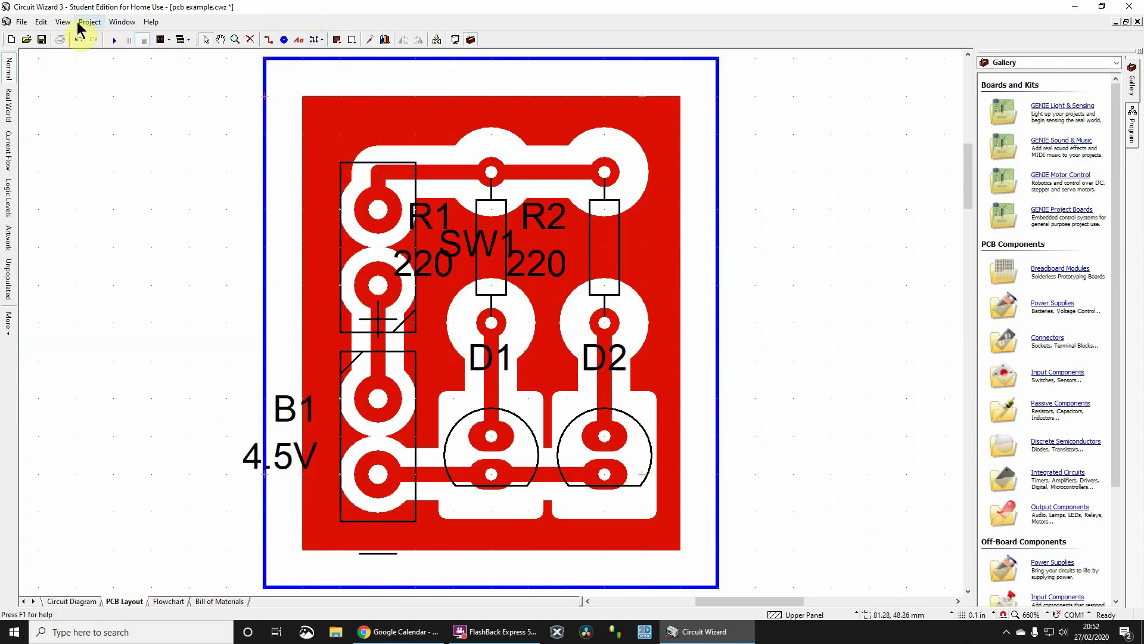
pyautogui.click(88, 22)
pyautogui.moveTo(122, 135)
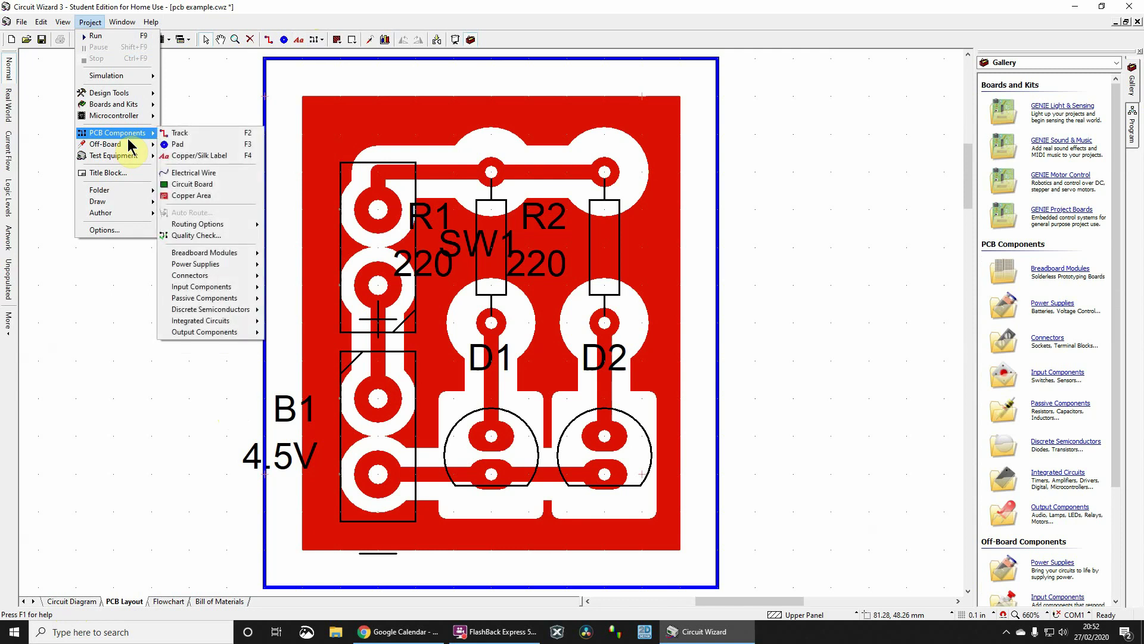
pyautogui.click(218, 235)
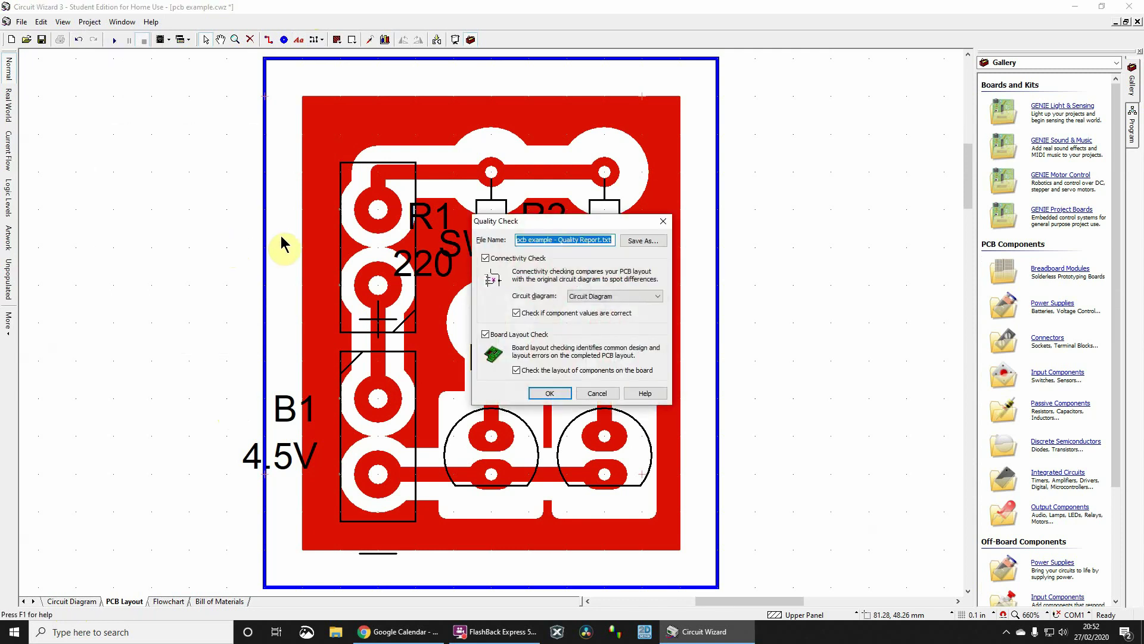
pyautogui.click(645, 242)
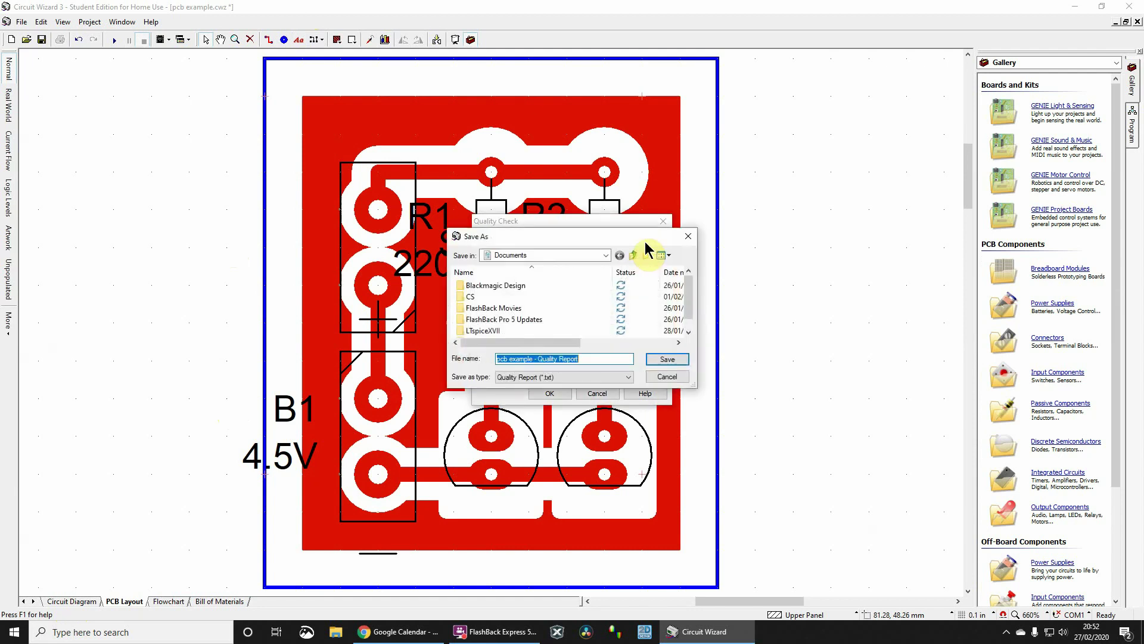
pyautogui.click(675, 361)
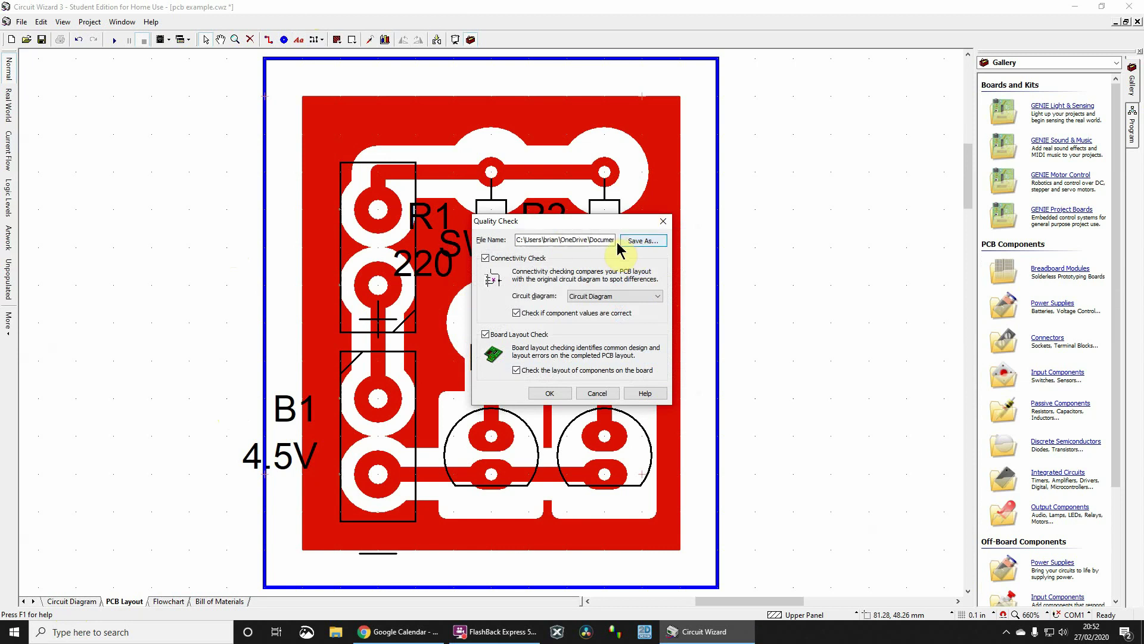
# Keep Circuit Diagram as the comparison sheet and run the check to view the report
pyautogui.moveTo(572, 224); pyautogui.dragTo(764, 195)
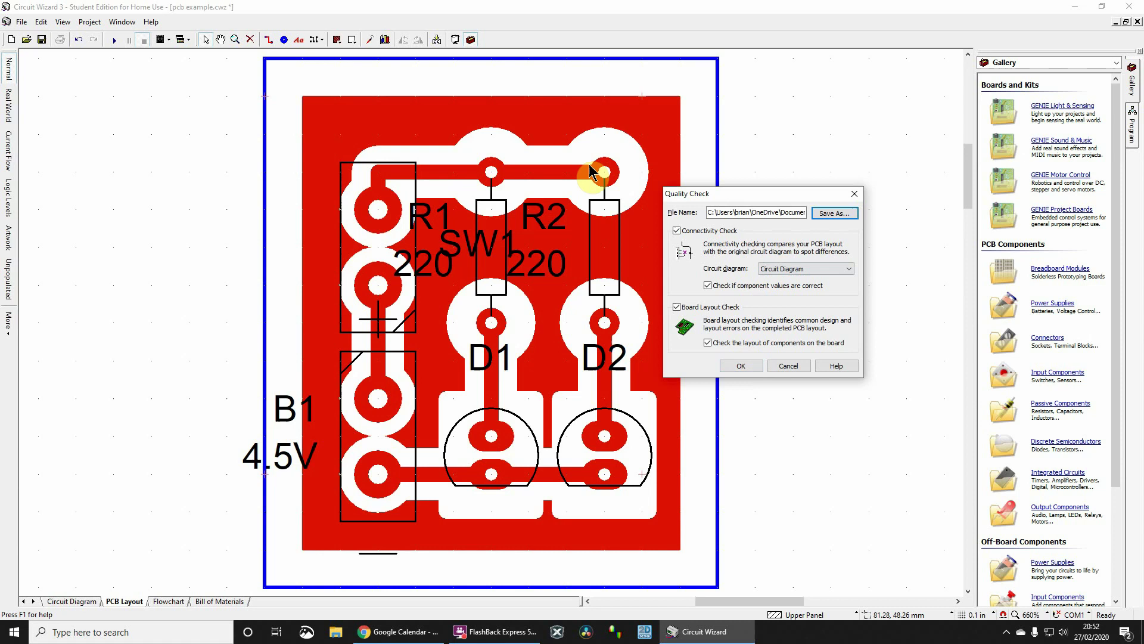
pyautogui.click(845, 269)
pyautogui.click(834, 280)
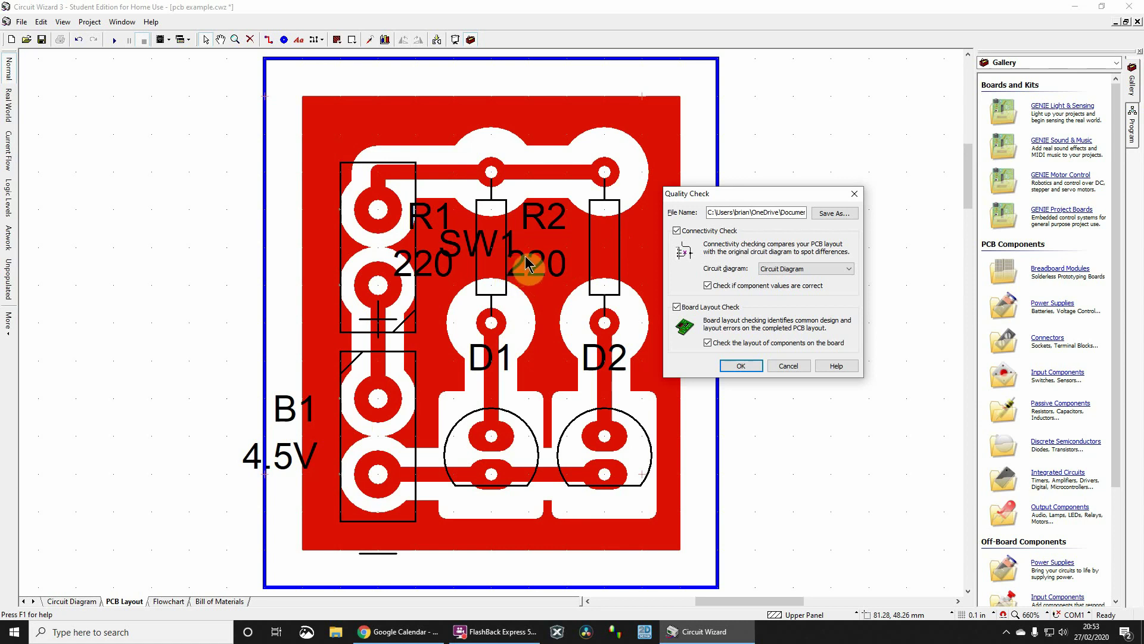
pyautogui.click(749, 371)
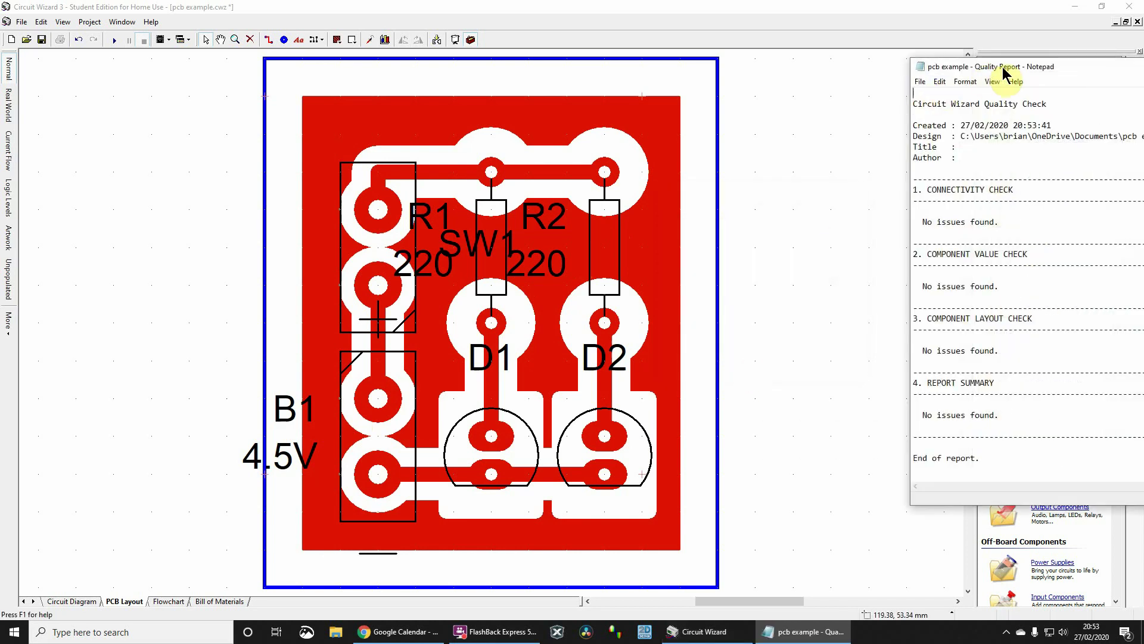
# Reposition the pcb example Quality Report window in Notepad, then close it
pyautogui.moveTo(1011, 75); pyautogui.dragTo(450, 48)
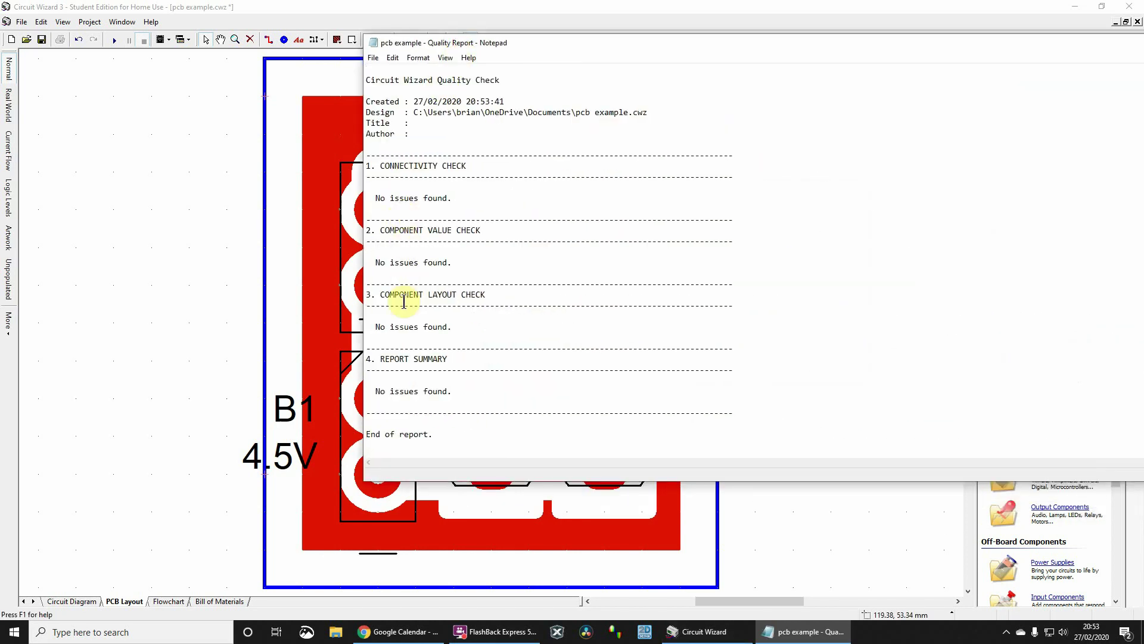
pyautogui.moveTo(1011, 47); pyautogui.dragTo(667, 152)
pyautogui.doubleClick(27, 147)
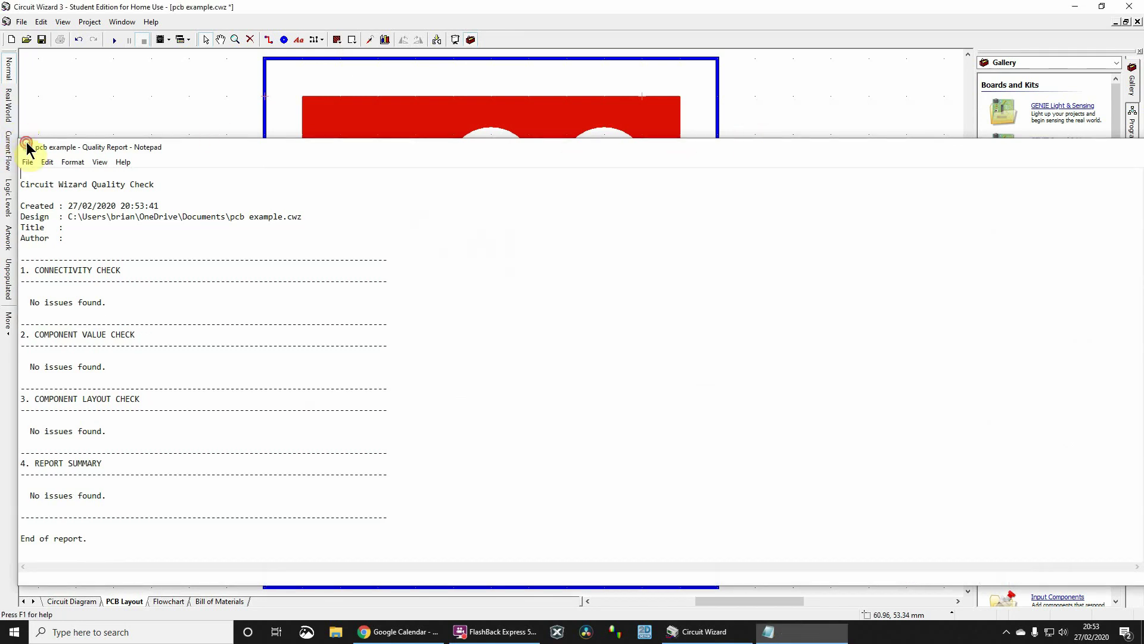
# Pull the top track's end off R2's upper pad to break the connection
pyautogui.click(535, 172)
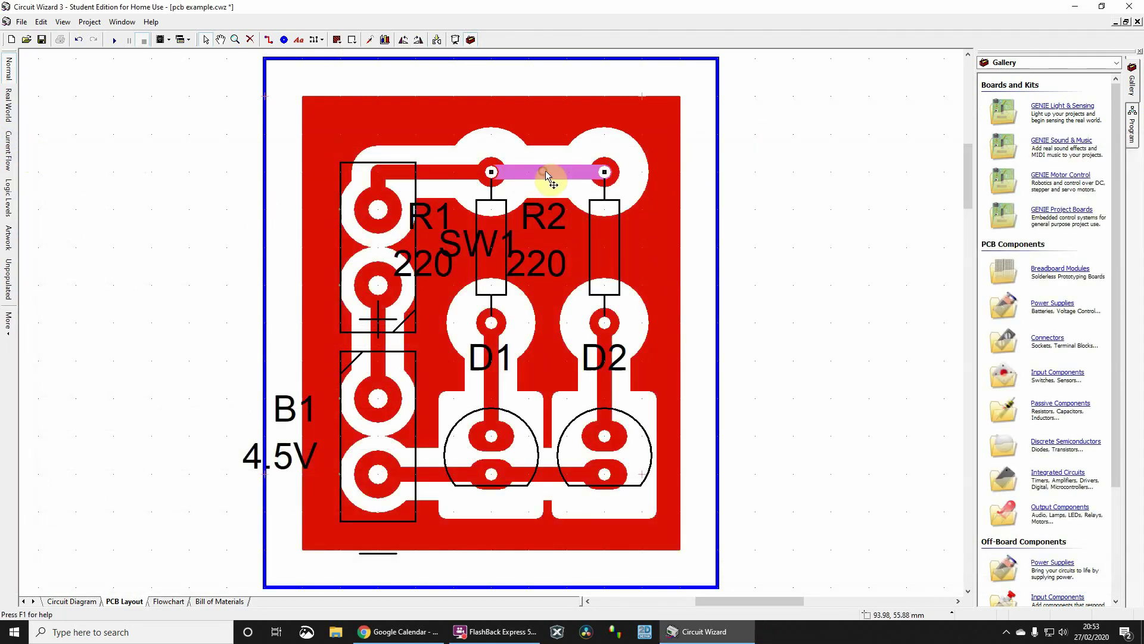
pyautogui.moveTo(605, 174); pyautogui.dragTo(567, 173)
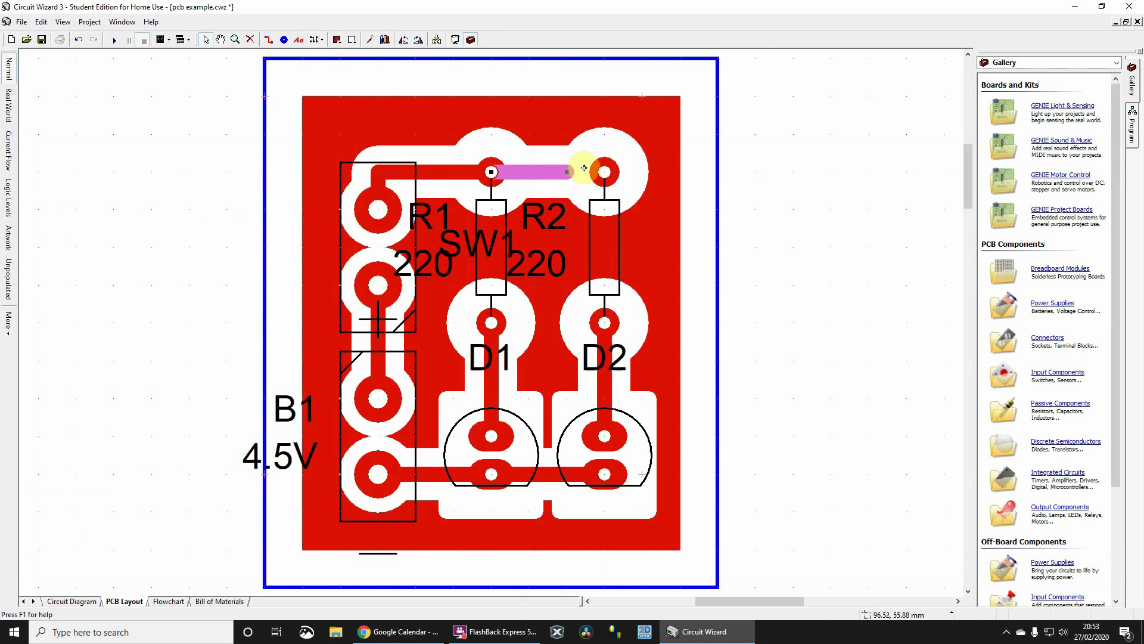
pyautogui.click(102, 145)
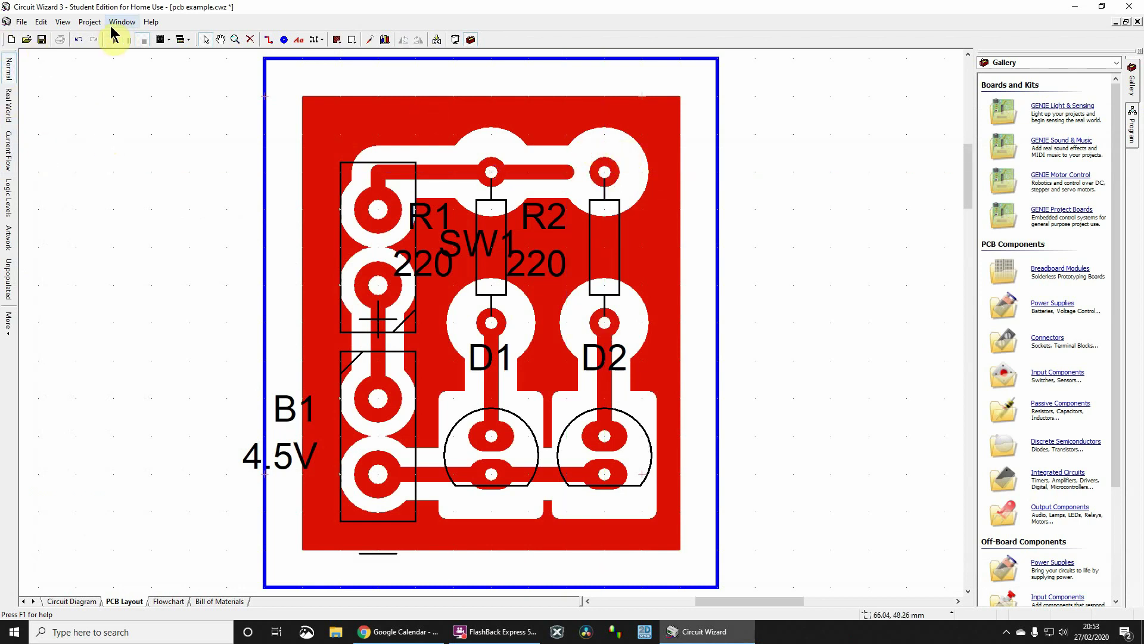
# Run a new Quality Check that flags the SW1 pin 2, R1, R2 connectivity issue, then close the report
pyautogui.click(90, 22)
pyautogui.moveTo(125, 133)
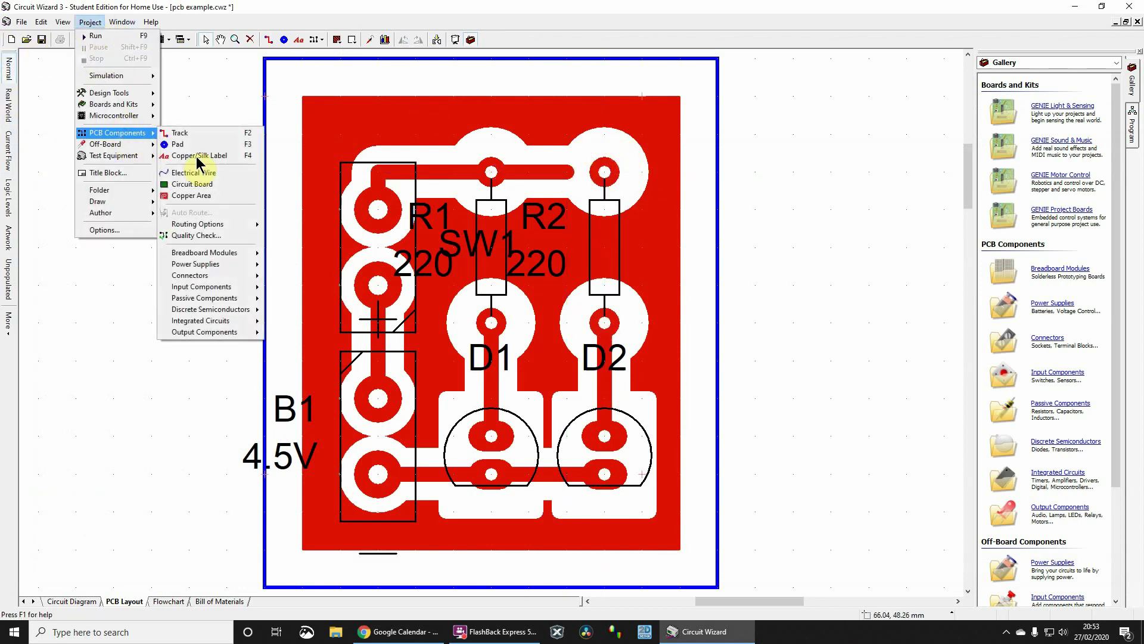
pyautogui.click(200, 235)
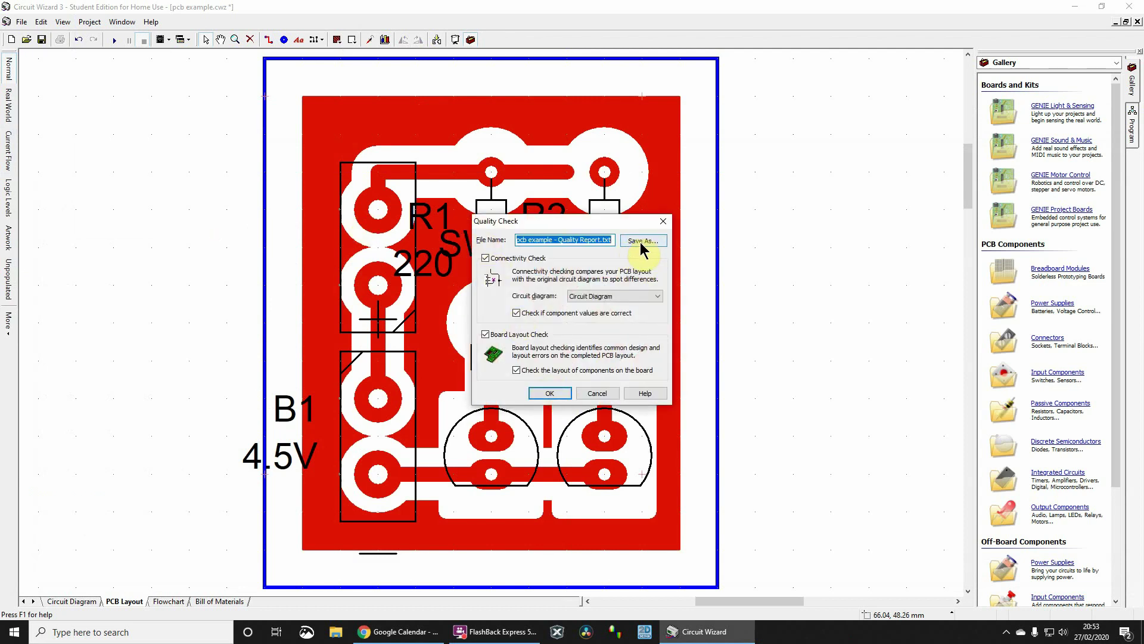
pyautogui.click(544, 393)
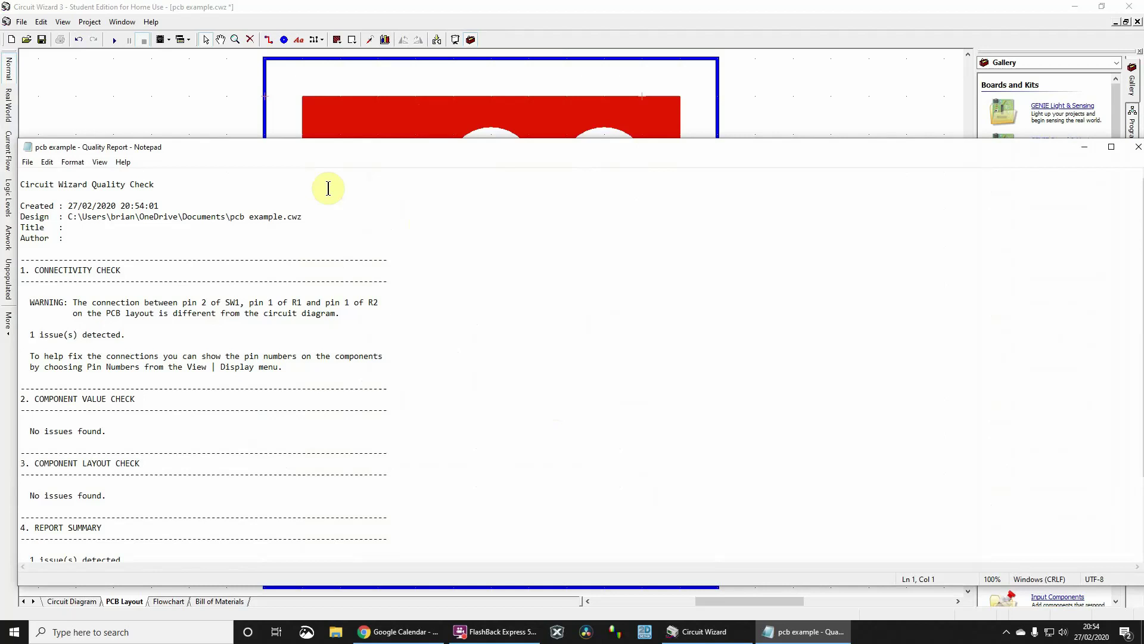
pyautogui.moveTo(172, 150); pyautogui.dragTo(787, 96)
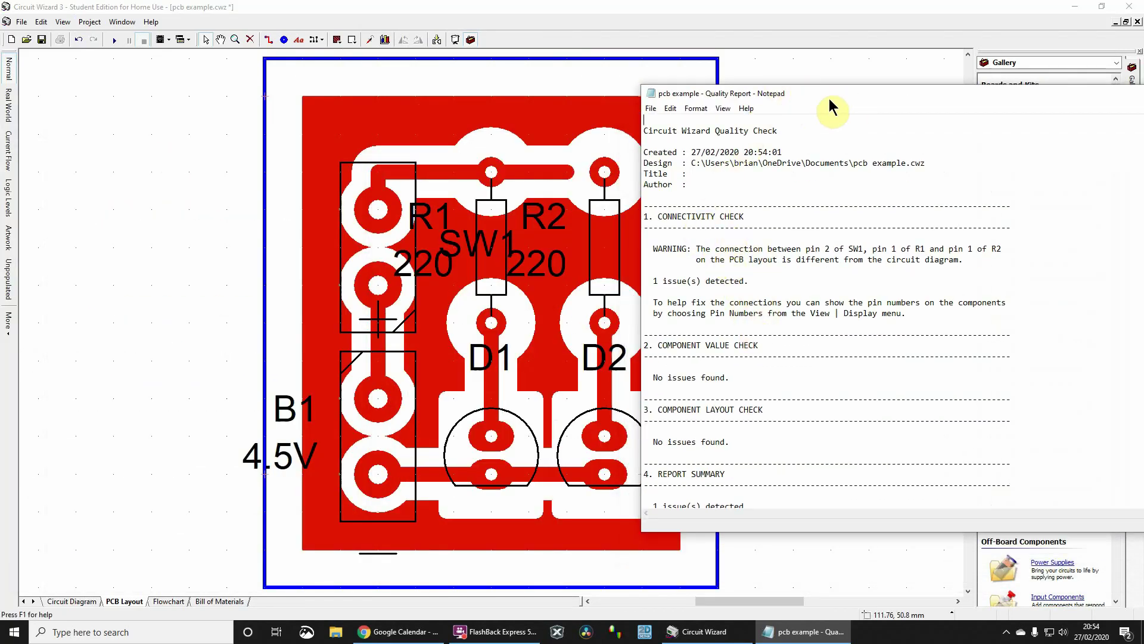
pyautogui.doubleClick(651, 93)
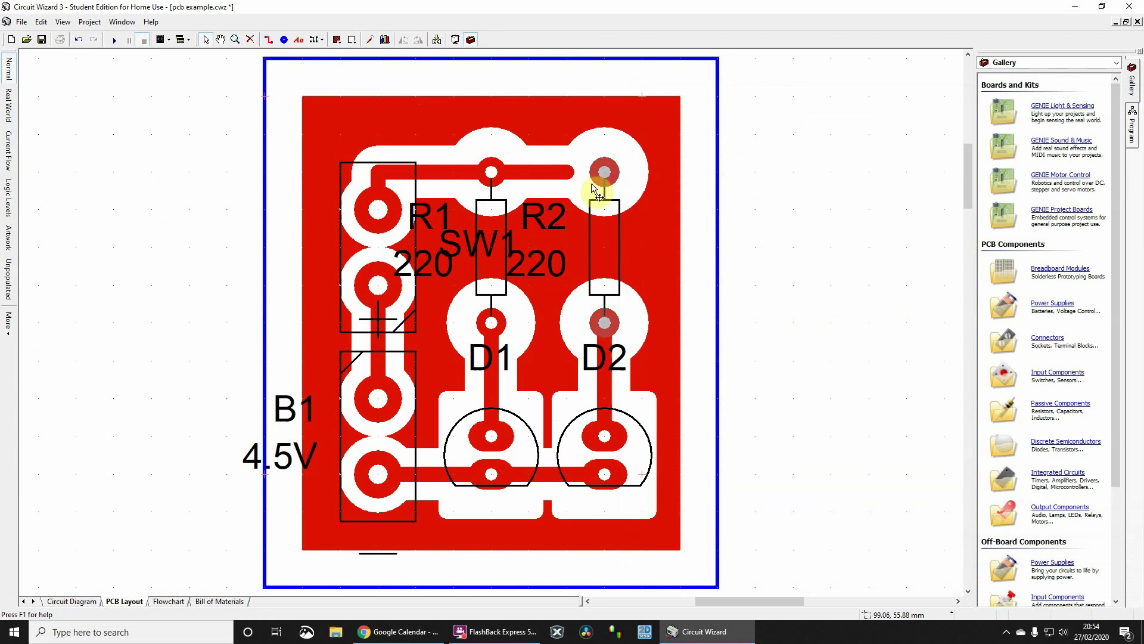
# Drag the broken top track's loose end back onto R2's upper pad
pyautogui.click(567, 173)
pyautogui.moveTo(560, 173); pyautogui.dragTo(605, 173)
pyautogui.click(769, 187)
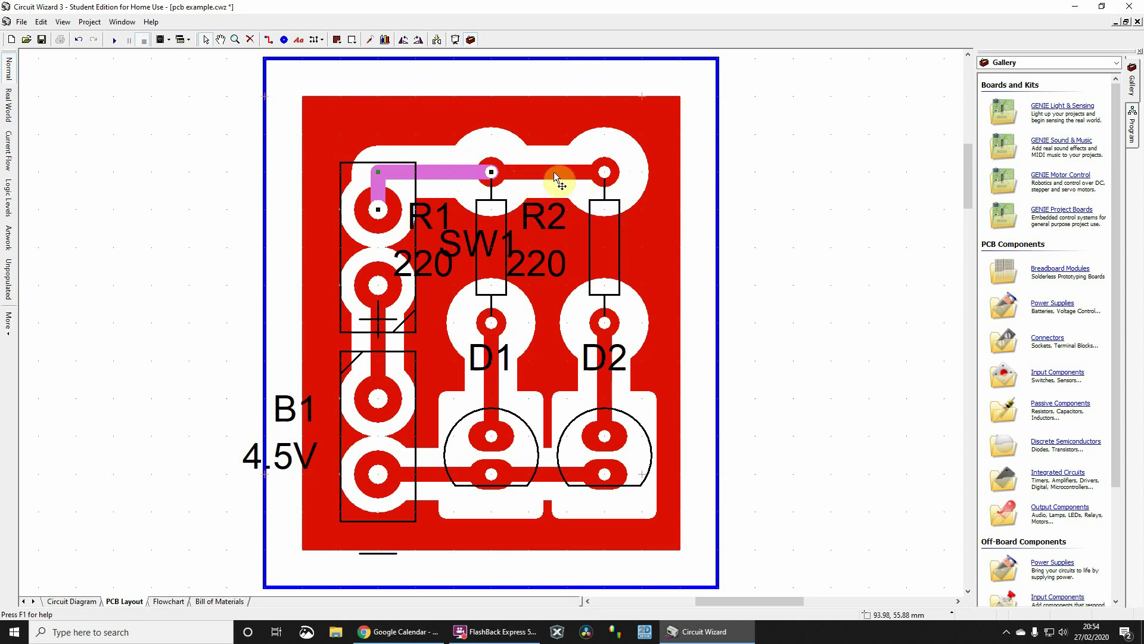
# Resize R2's pads to 3 mm wide and 3 mm high in its Pads settings
pyautogui.click(606, 209)
pyautogui.rightClick(606, 207)
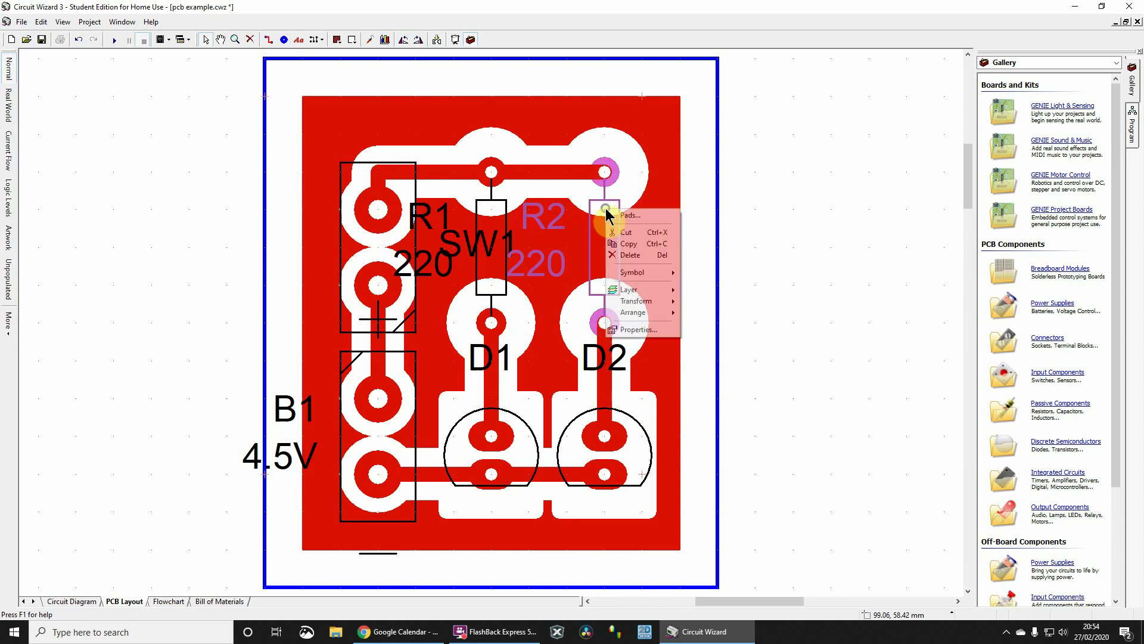
pyautogui.click(647, 223)
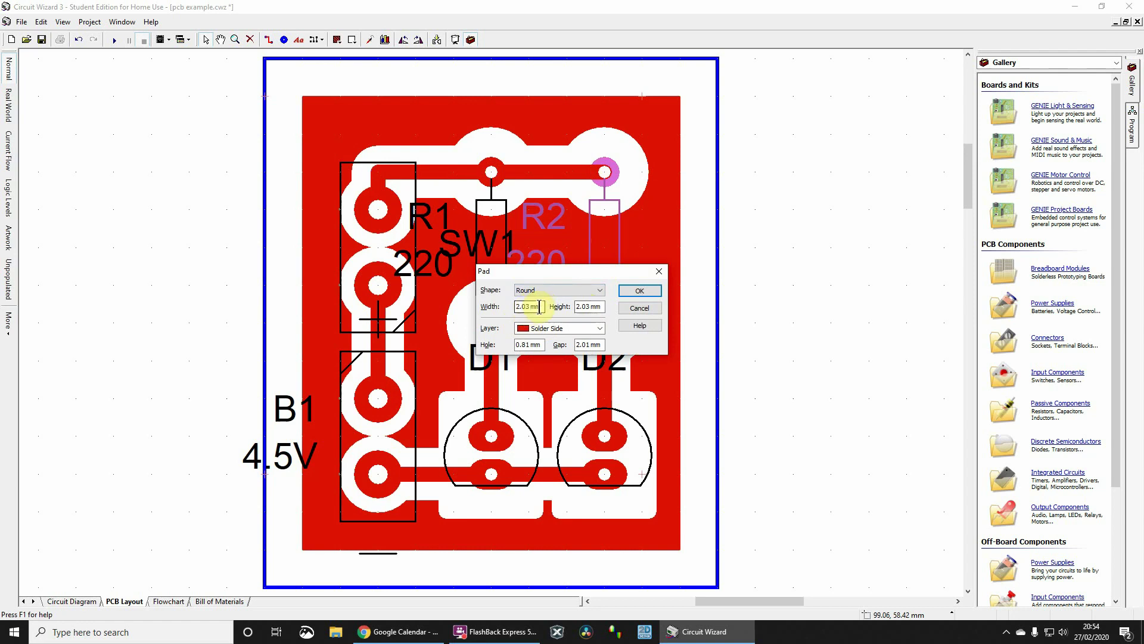
pyautogui.doubleClick(523, 306)
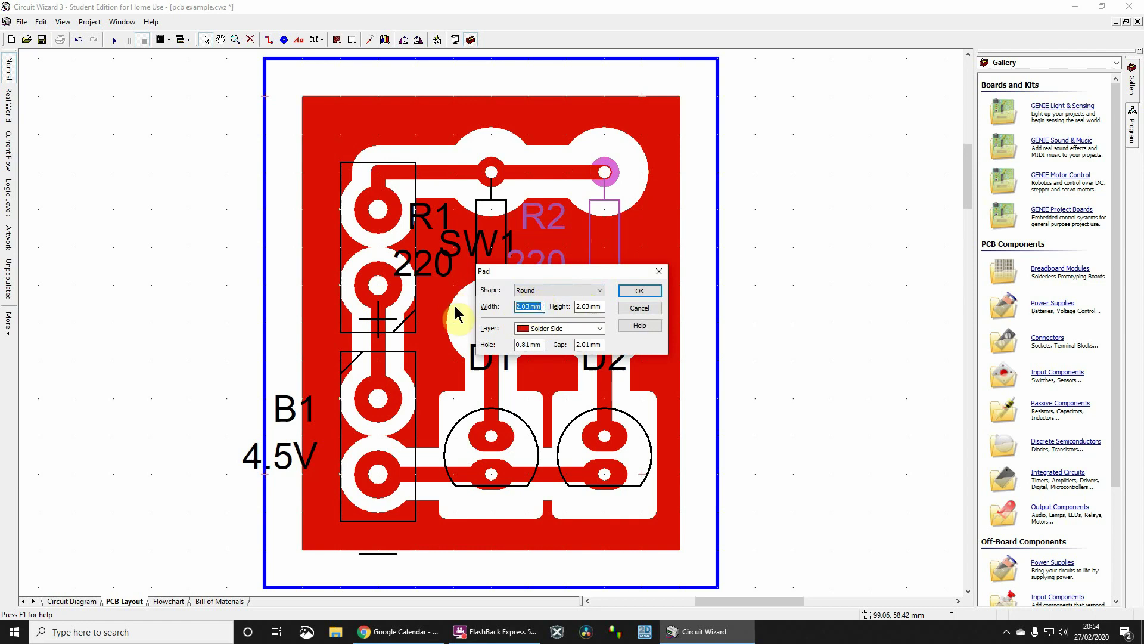
pyautogui.write('3')
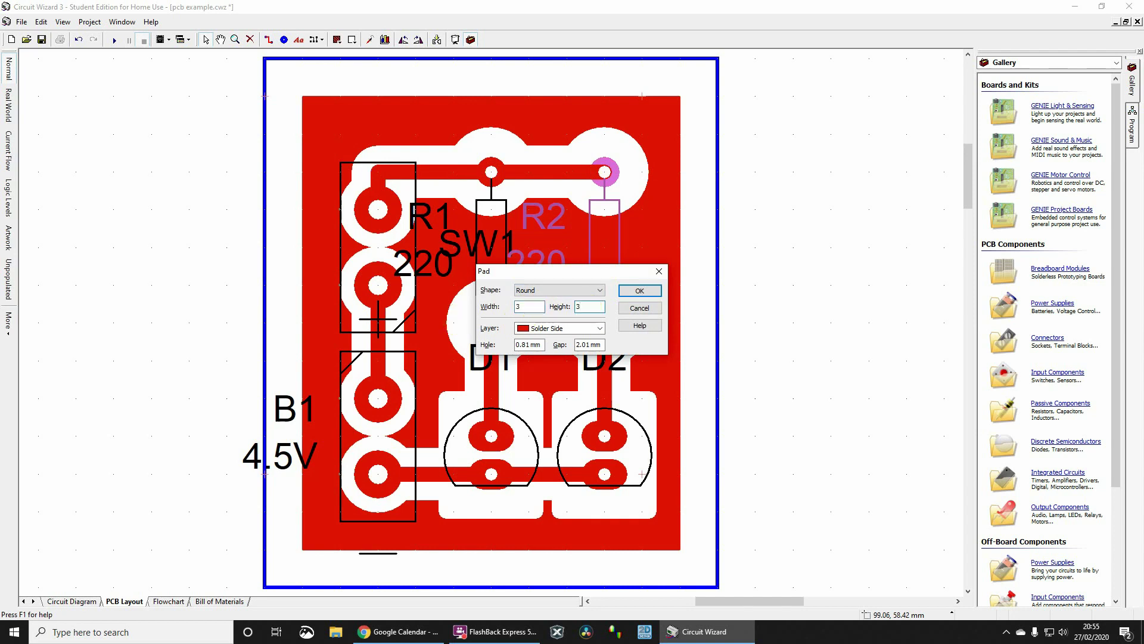
pyautogui.write('3')
pyautogui.press('Return')
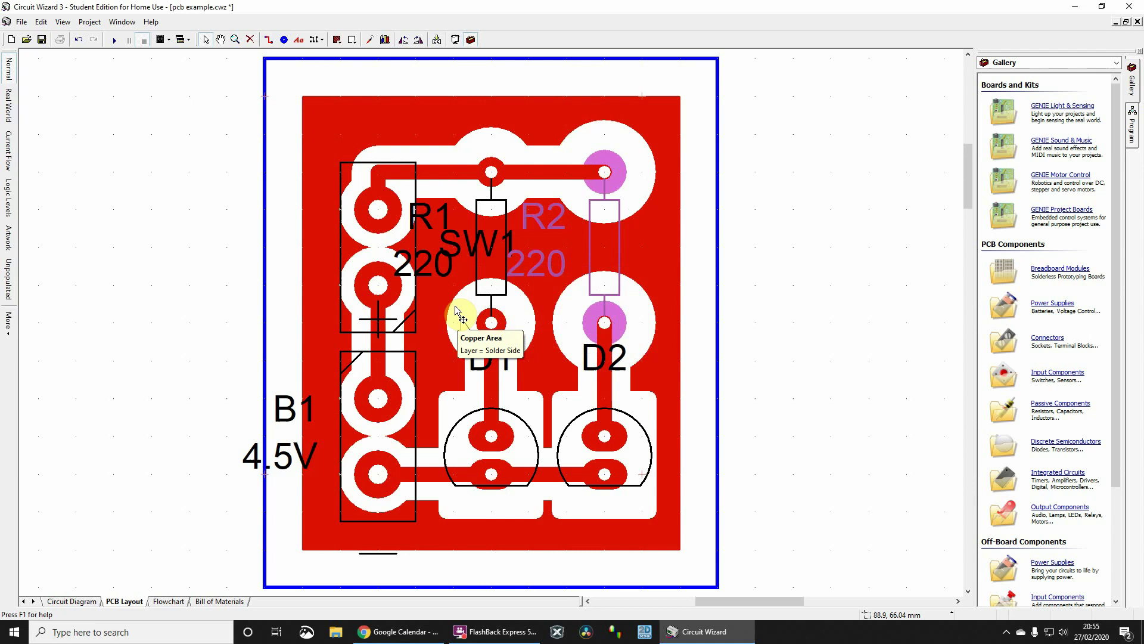
pyautogui.click(856, 181)
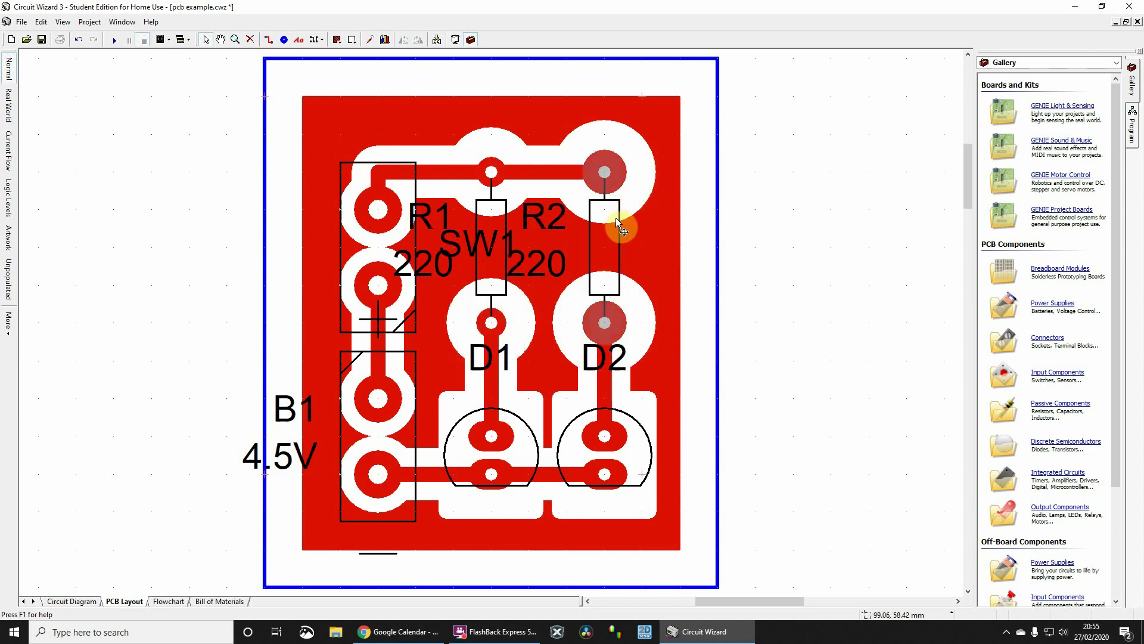
# Select R1 and R2 together and set their pads to 3 mm by 3 mm
pyautogui.click(614, 229)
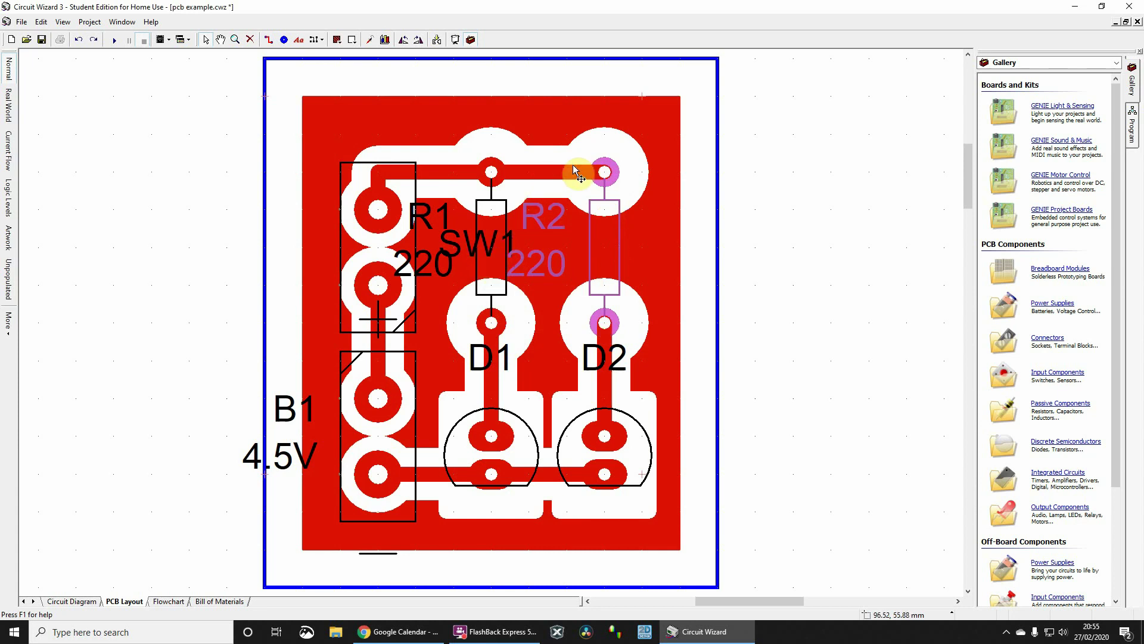
pyautogui.click(754, 235)
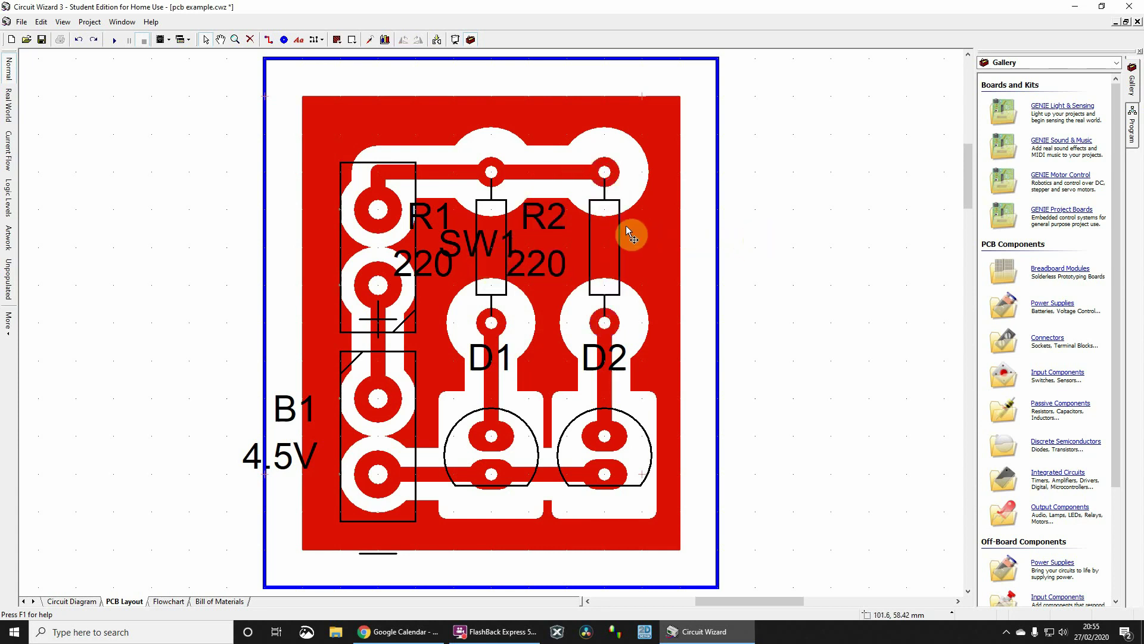
pyautogui.click(613, 230)
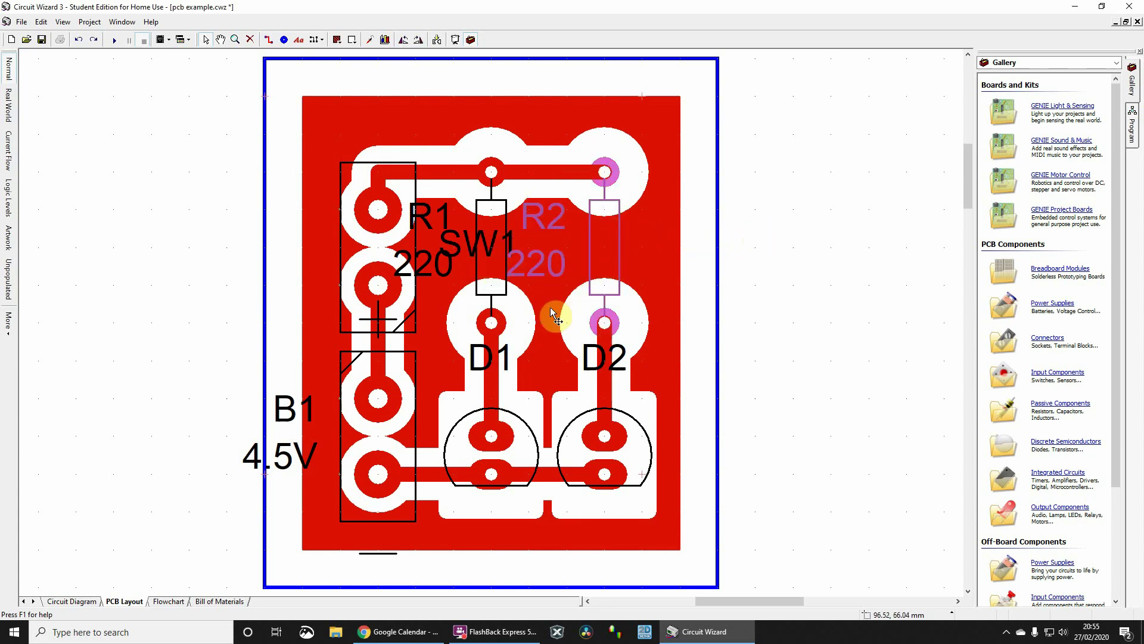
pyautogui.keyDown('shift'); pyautogui.click(491, 323); pyautogui.keyUp('shift')
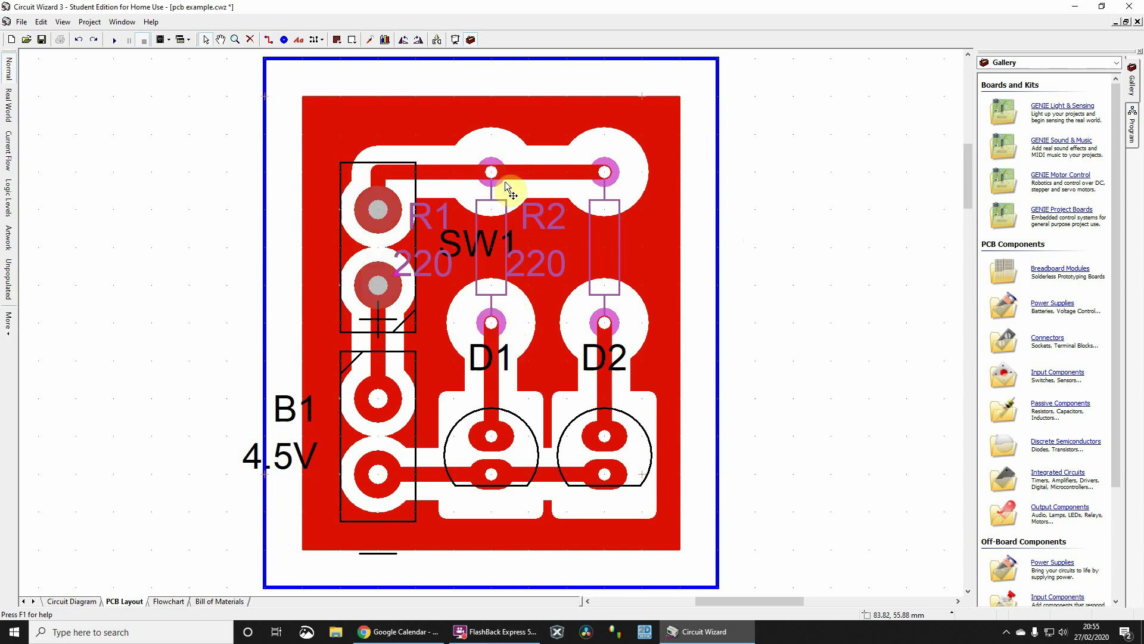
pyautogui.rightClick(608, 244)
pyautogui.click(626, 248)
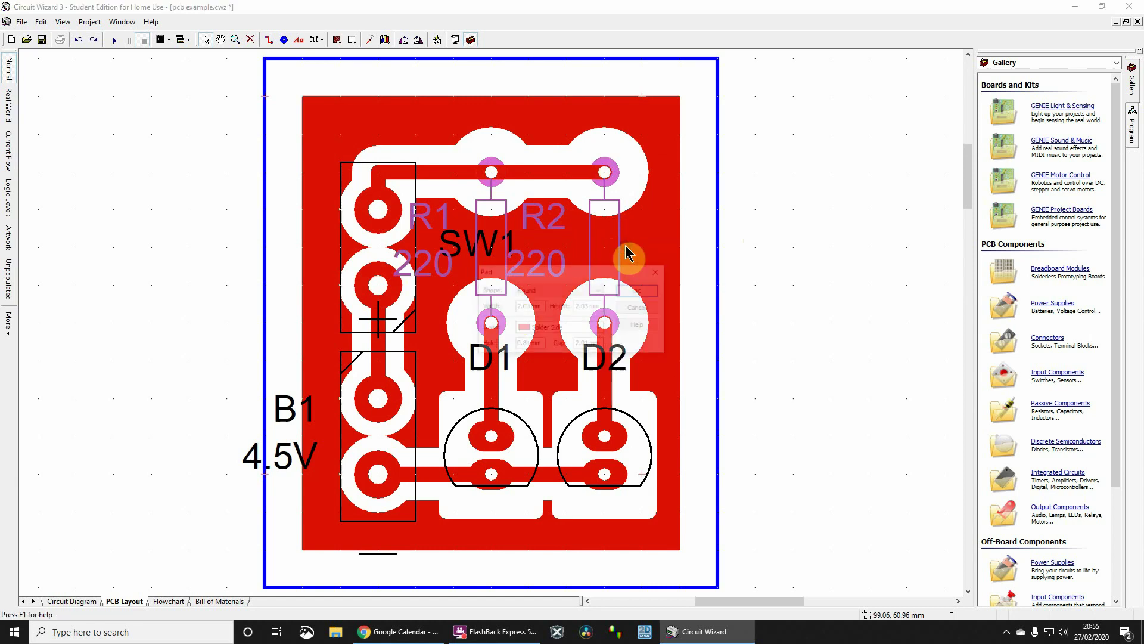
pyautogui.moveTo(542, 306); pyautogui.dragTo(464, 319)
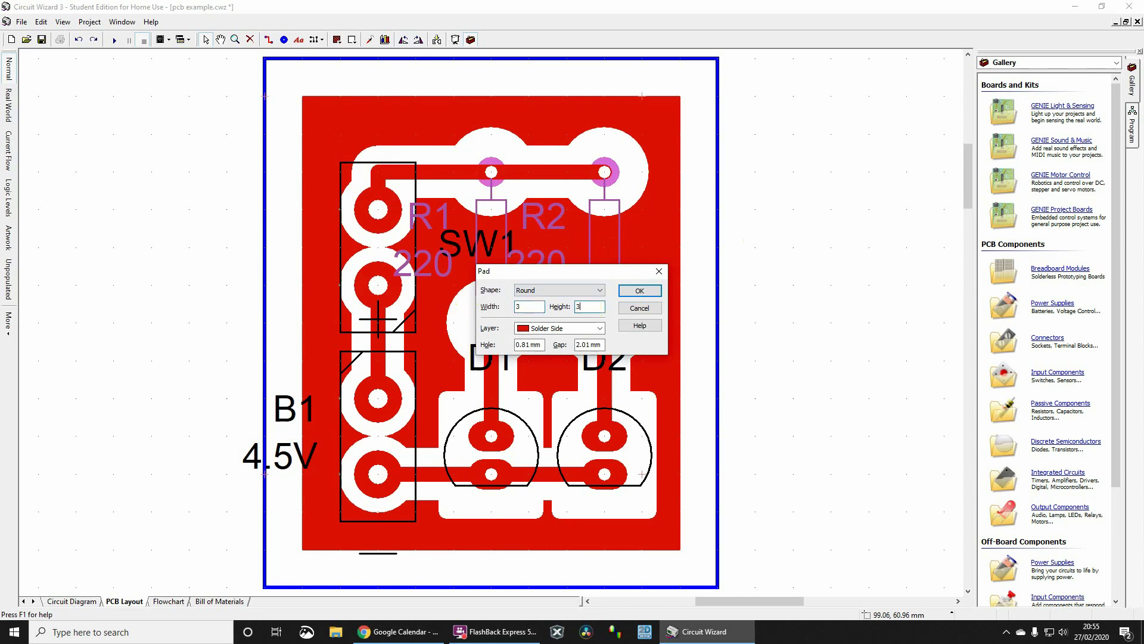
pyautogui.press('Return')
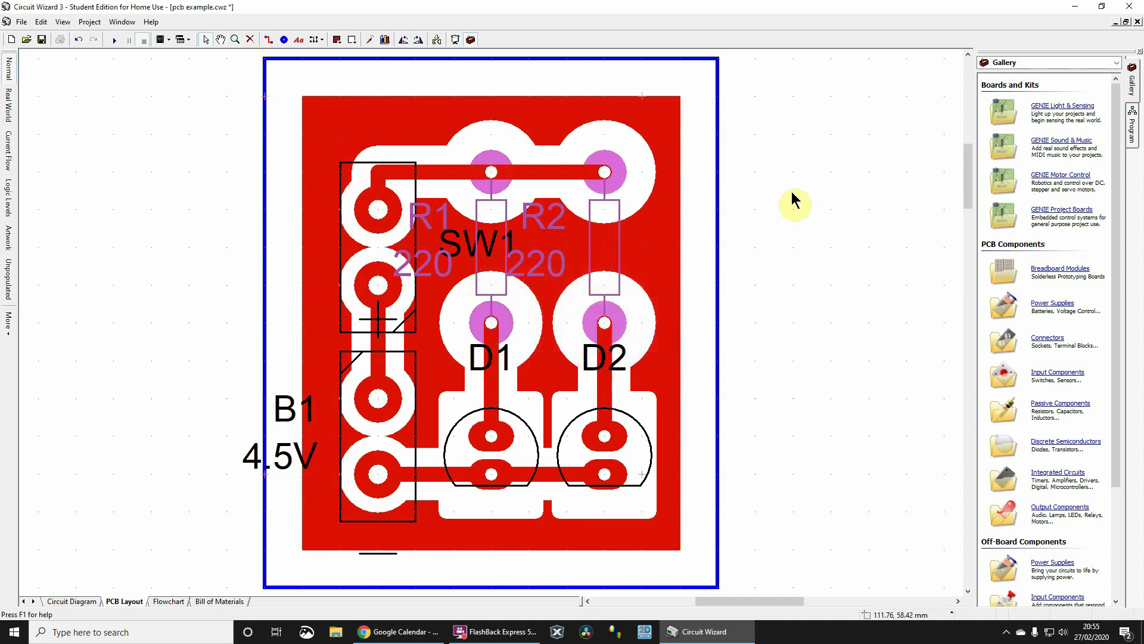
pyautogui.click(791, 191)
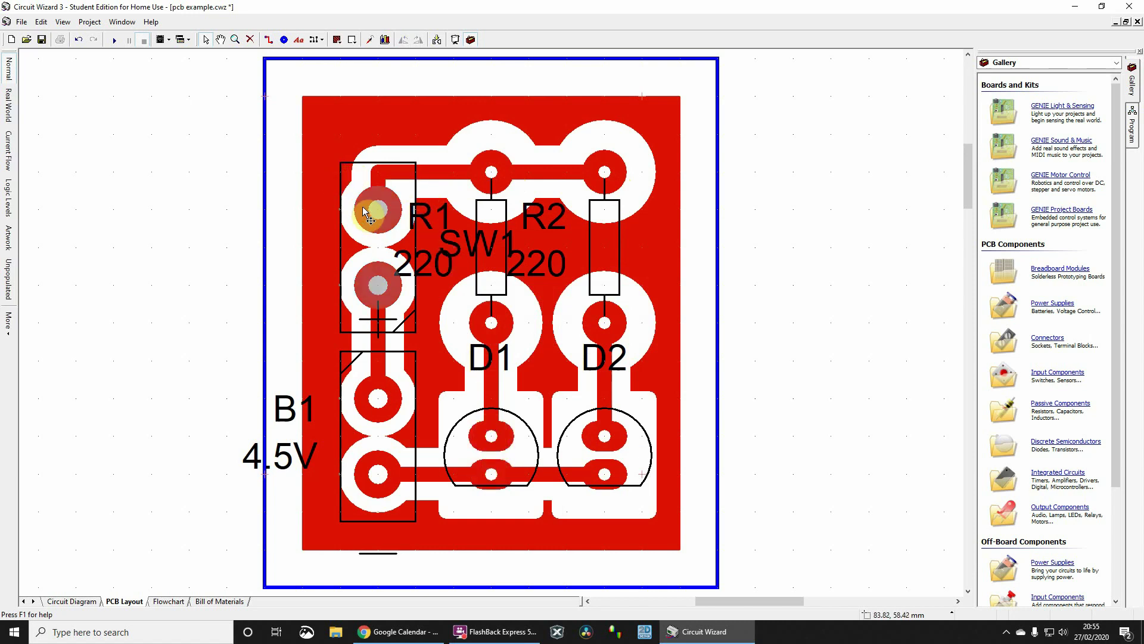
# Select SW1 and B1 and enlarge their pads from 3.18 mm to 4 mm wide and high
pyautogui.click(351, 176)
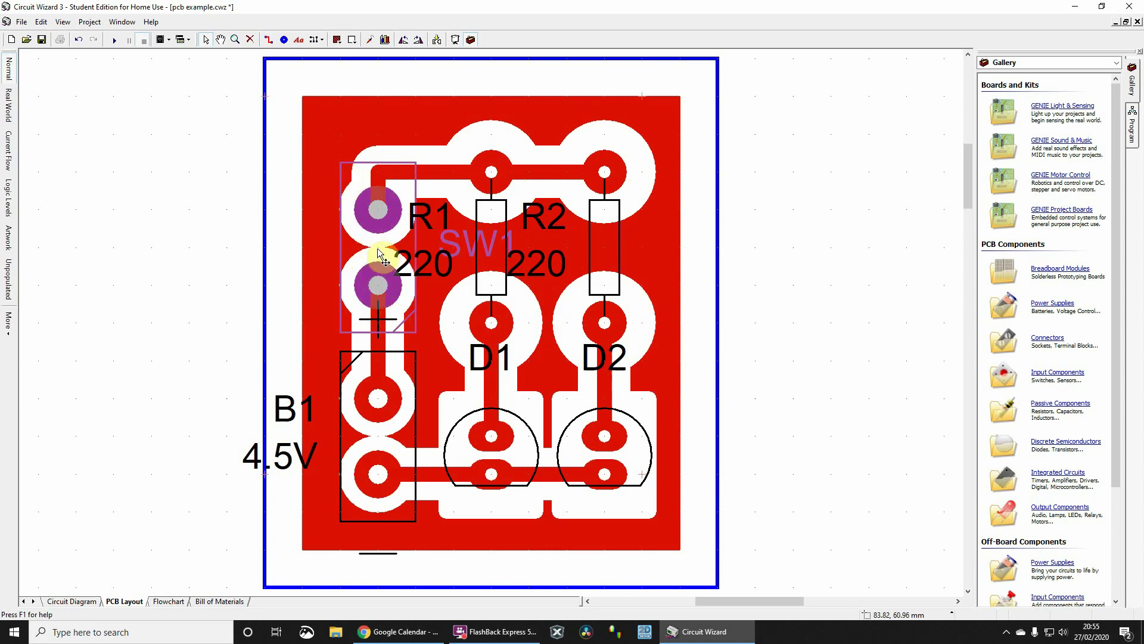
pyautogui.click(351, 368)
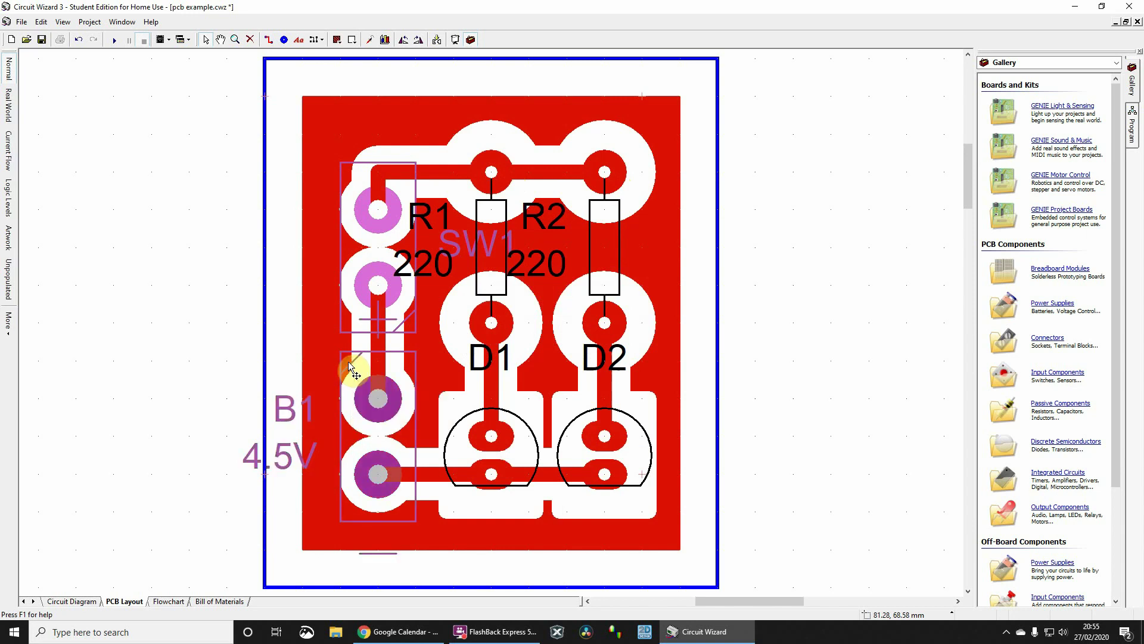
pyautogui.rightClick(375, 372)
pyautogui.click(402, 483)
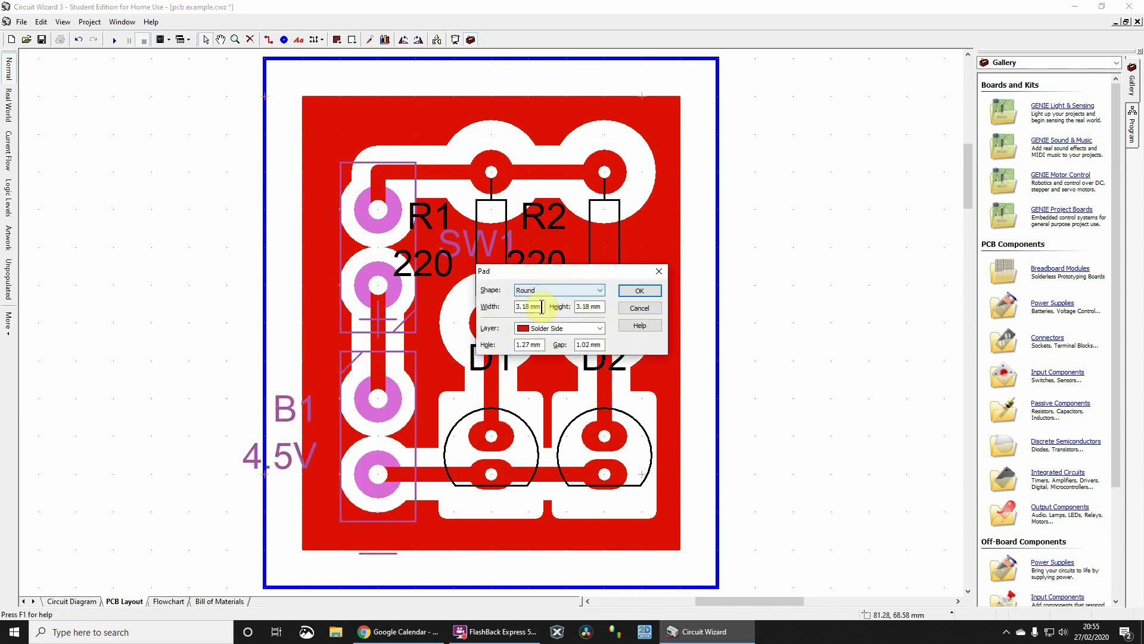
pyautogui.moveTo(541, 307); pyautogui.dragTo(432, 314)
pyautogui.write('4')
pyautogui.press('Tab')
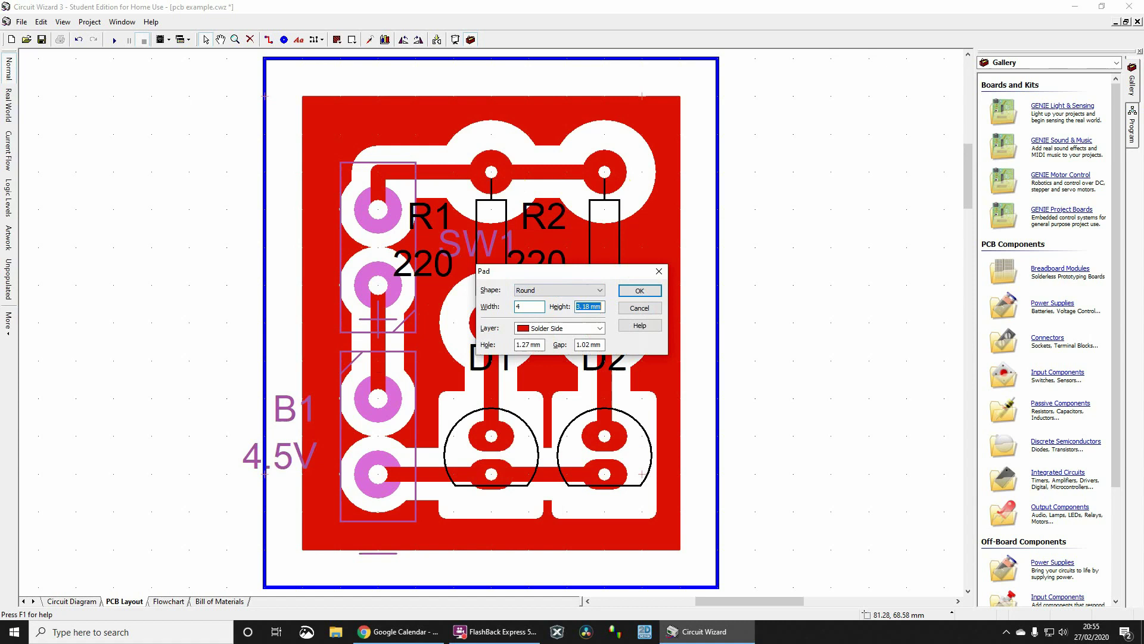
pyautogui.write('4')
pyautogui.press('Return')
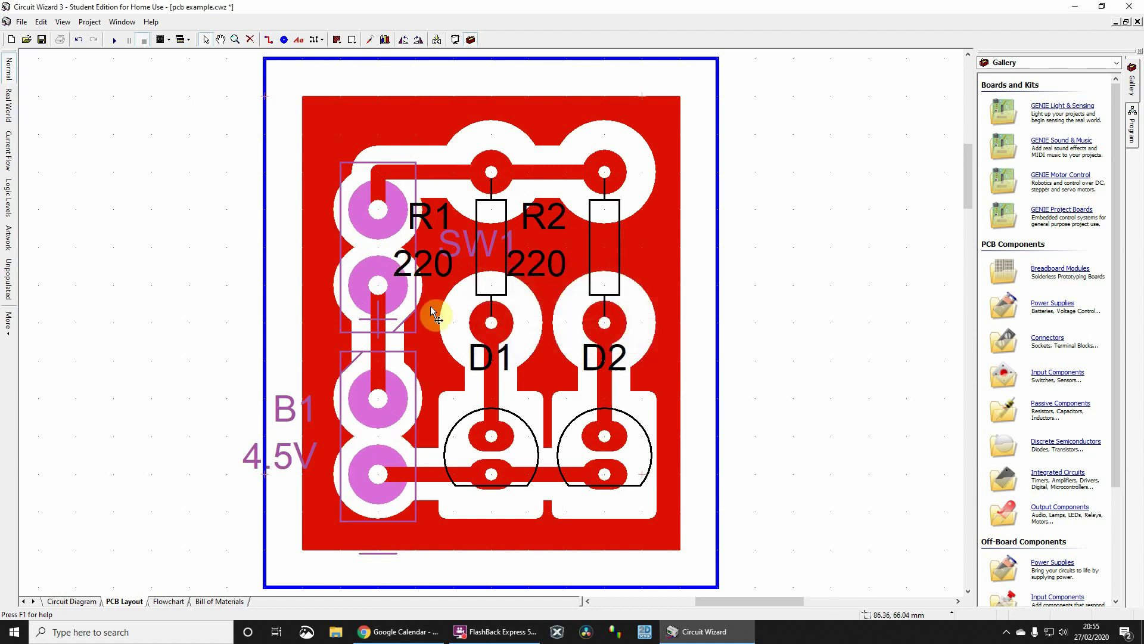
pyautogui.click(384, 240)
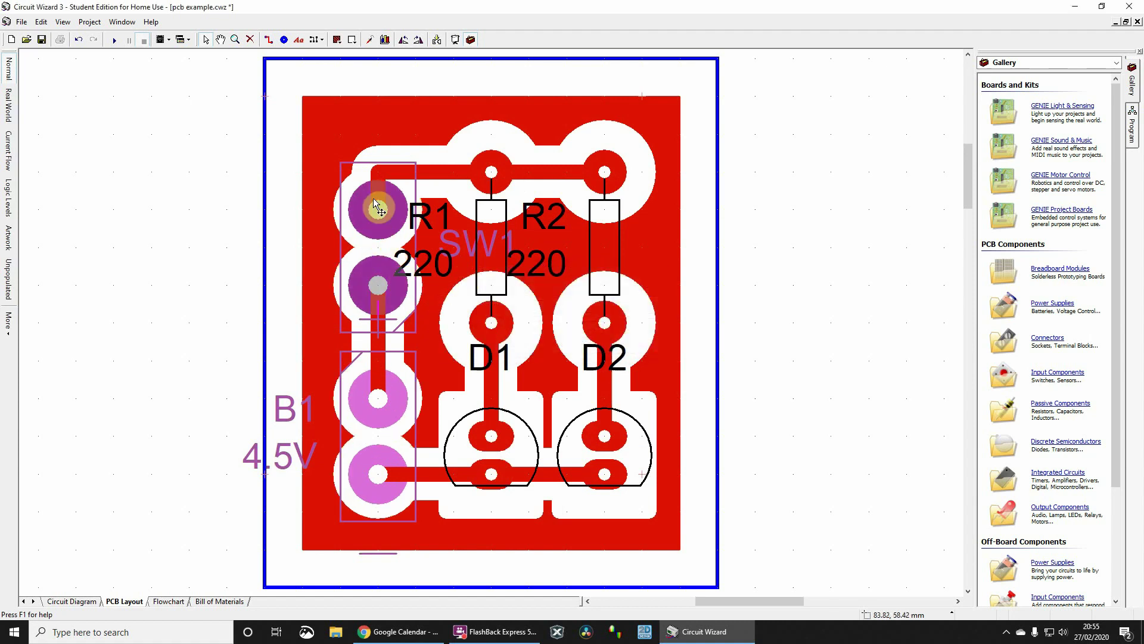
pyautogui.click(866, 198)
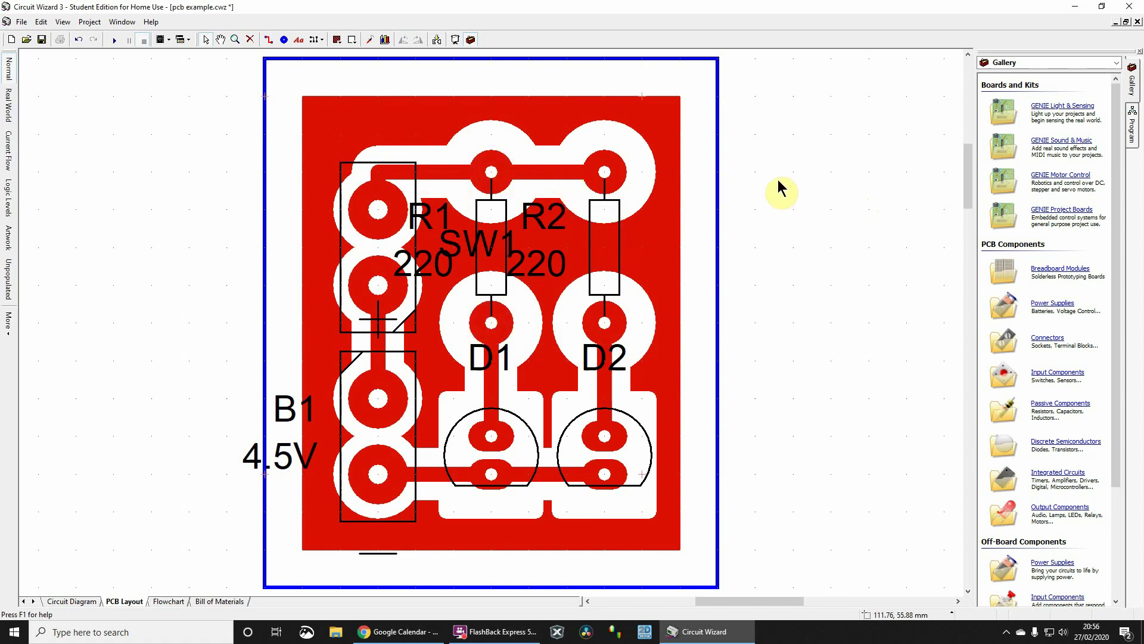
# Select everything on the board and set all track widths to 1.5 mm
pyautogui.hotkey('ctrl', 'a')
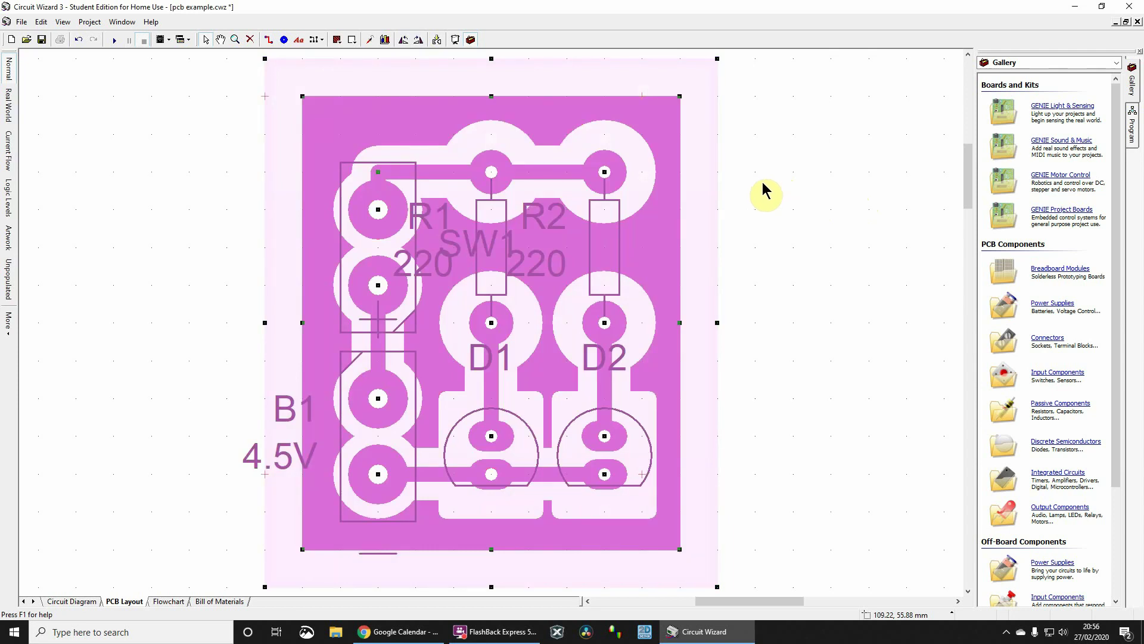
pyautogui.rightClick(549, 176)
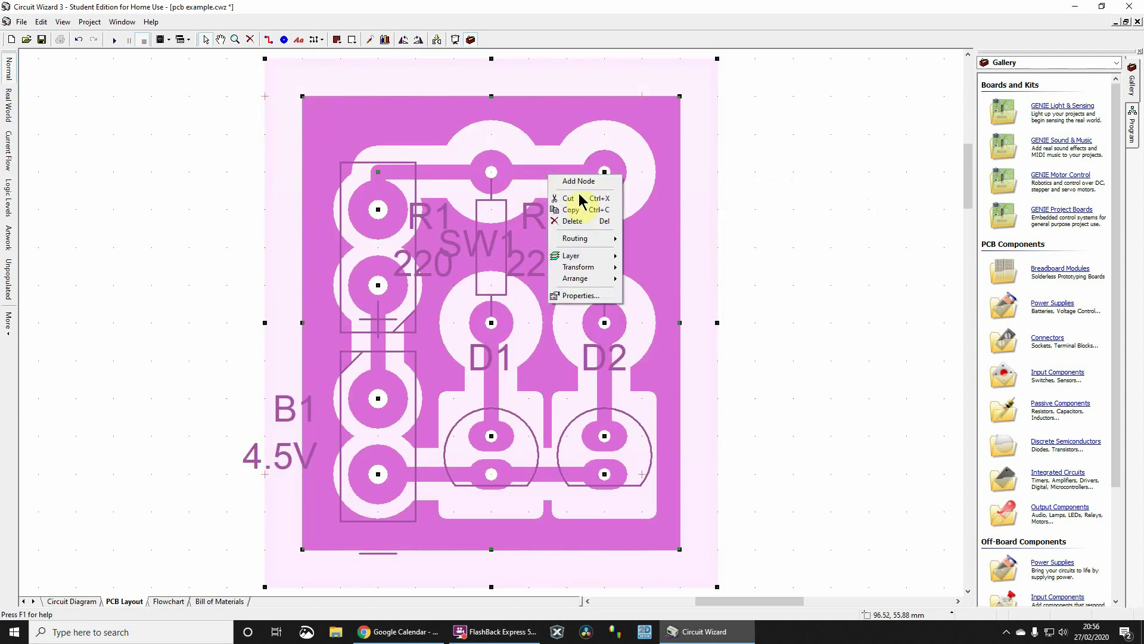
pyautogui.click(598, 304)
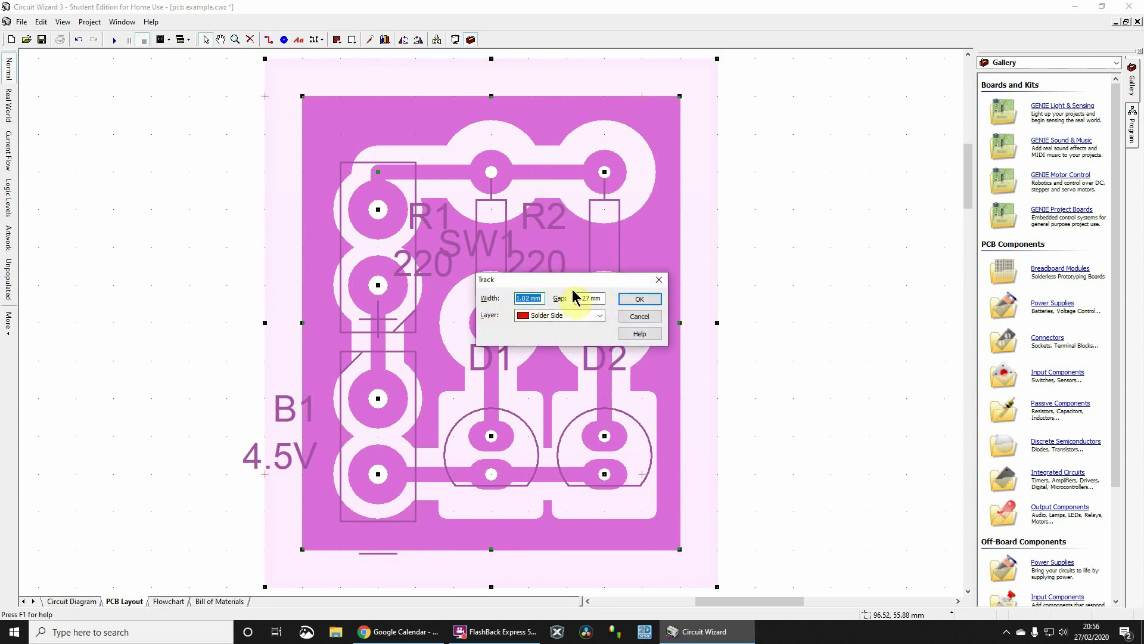
pyautogui.write('1.5')
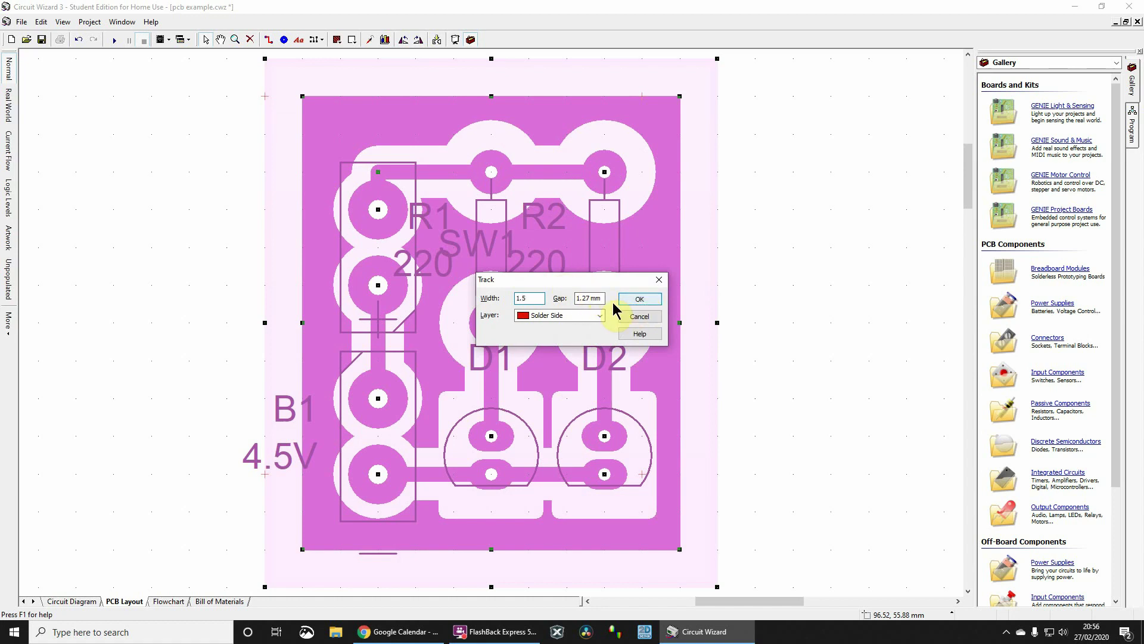
pyautogui.click(640, 299)
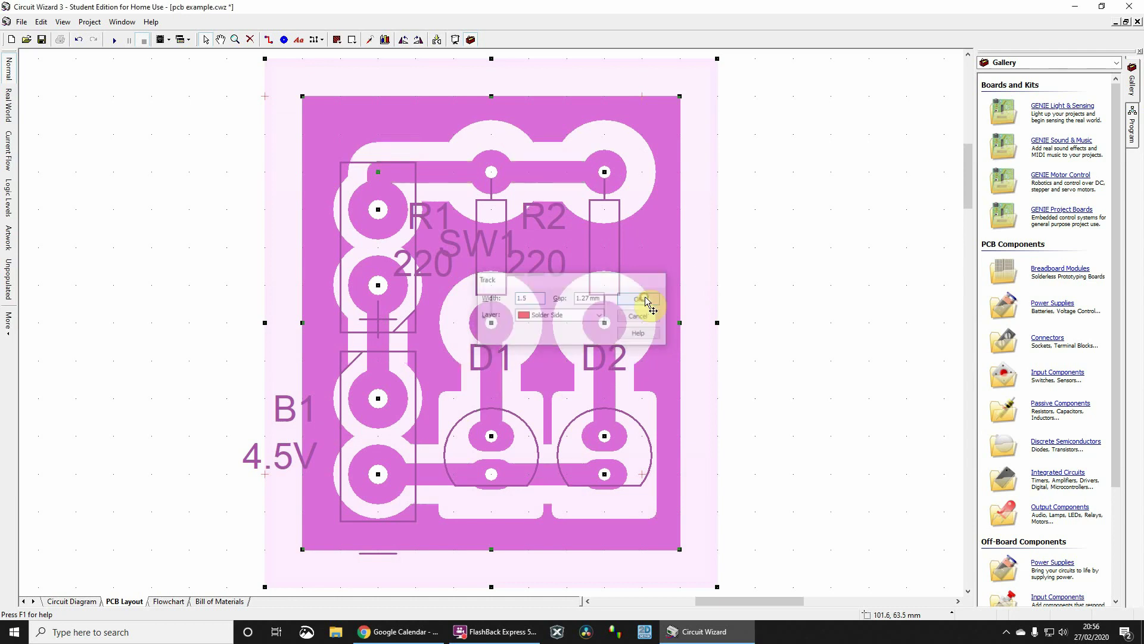
pyautogui.click(806, 258)
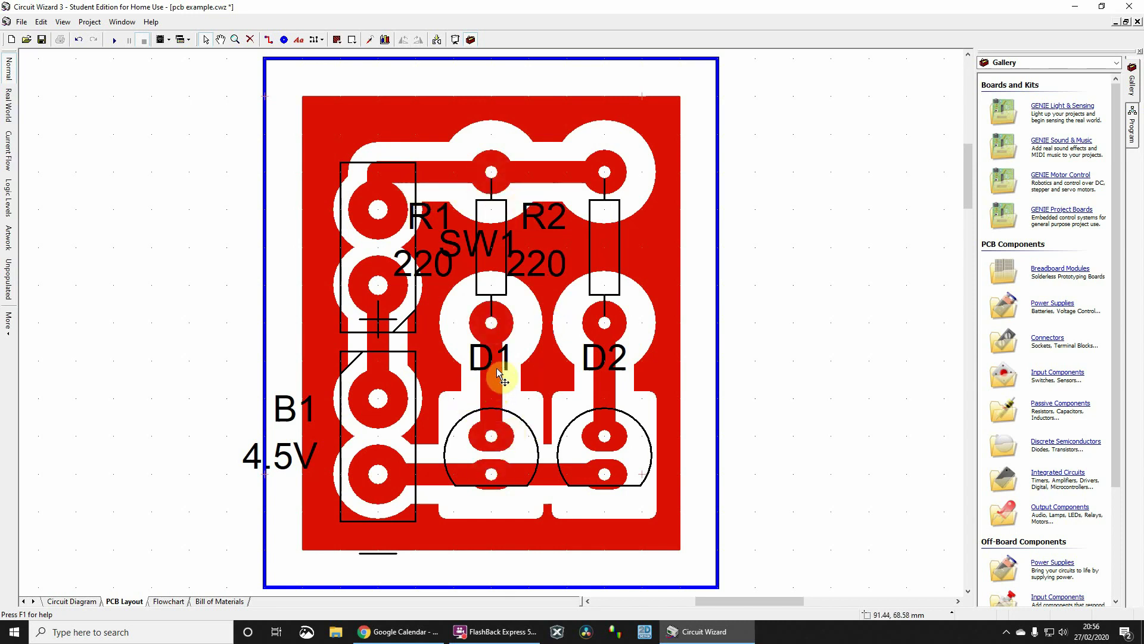
pyautogui.click(96, 22)
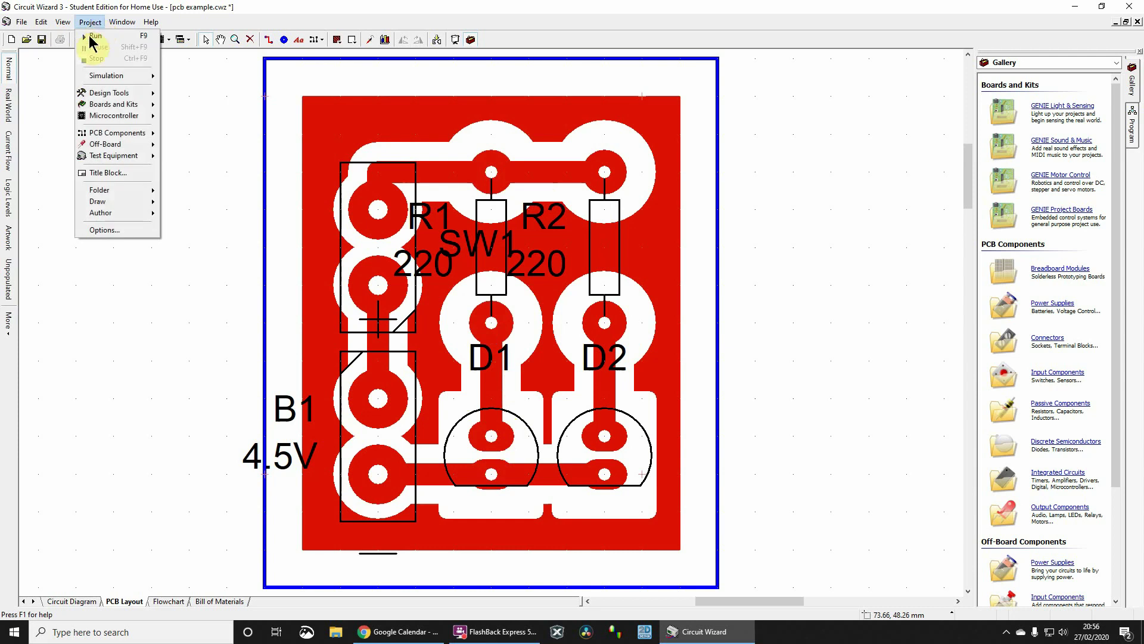
pyautogui.moveTo(101, 118)
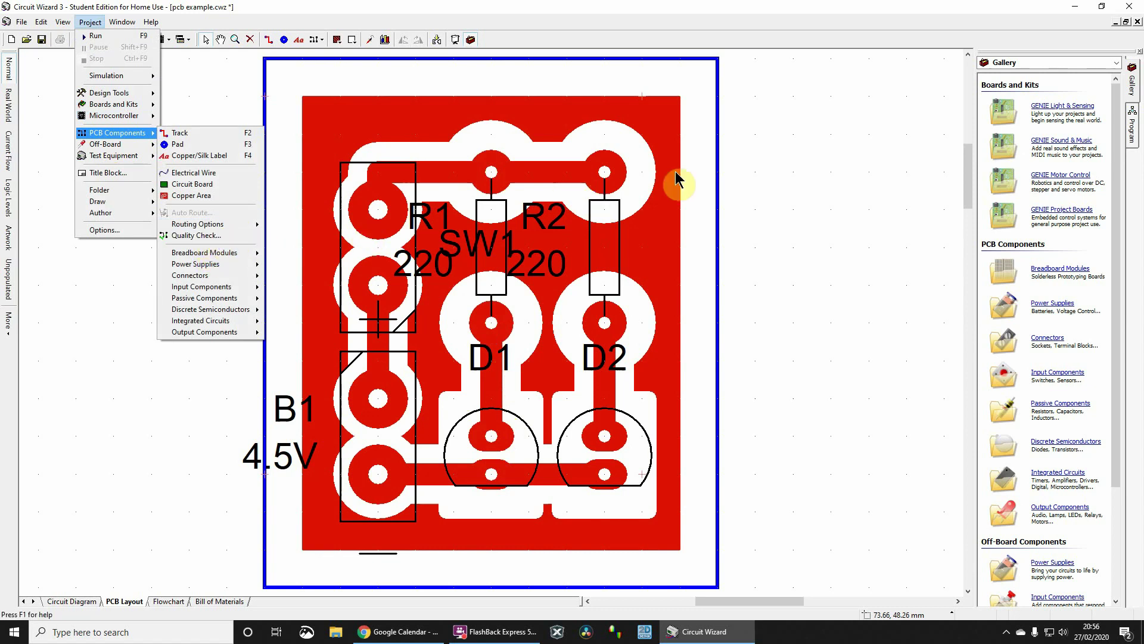
pyautogui.click(801, 170)
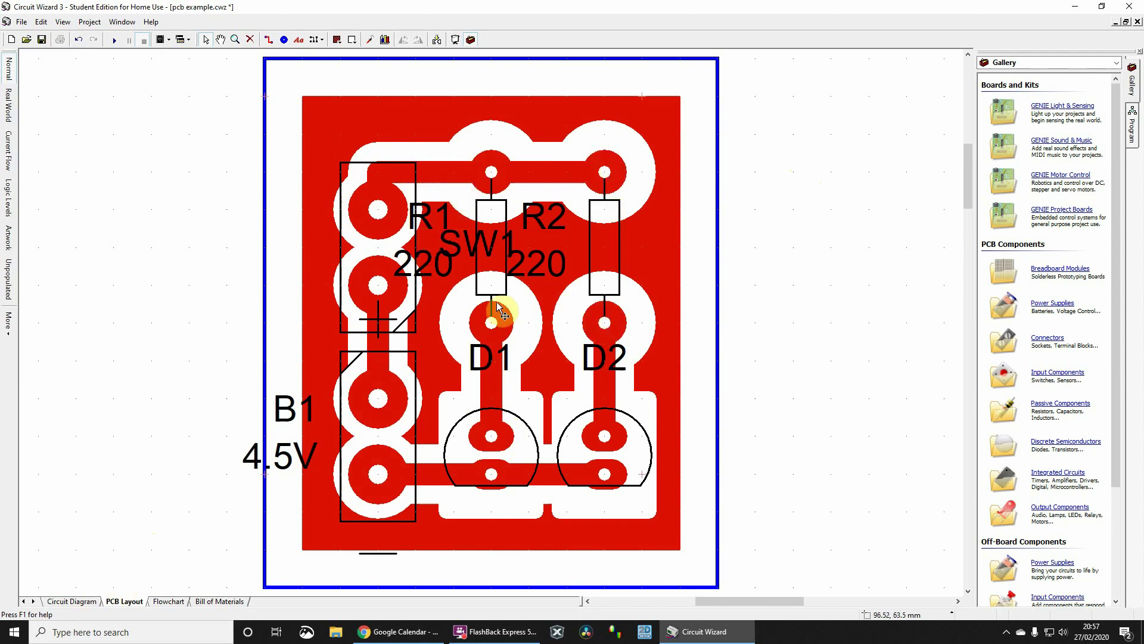
# Switch to the circuit diagram and start the Convert to PCB wizard
pyautogui.click(84, 601)
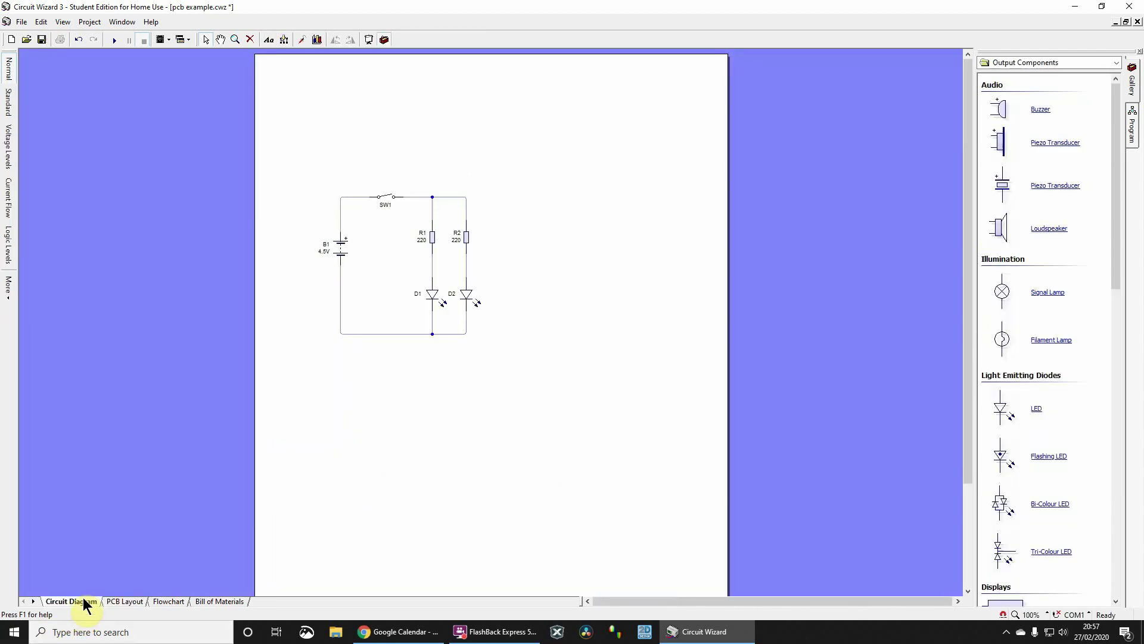
pyautogui.click(285, 40)
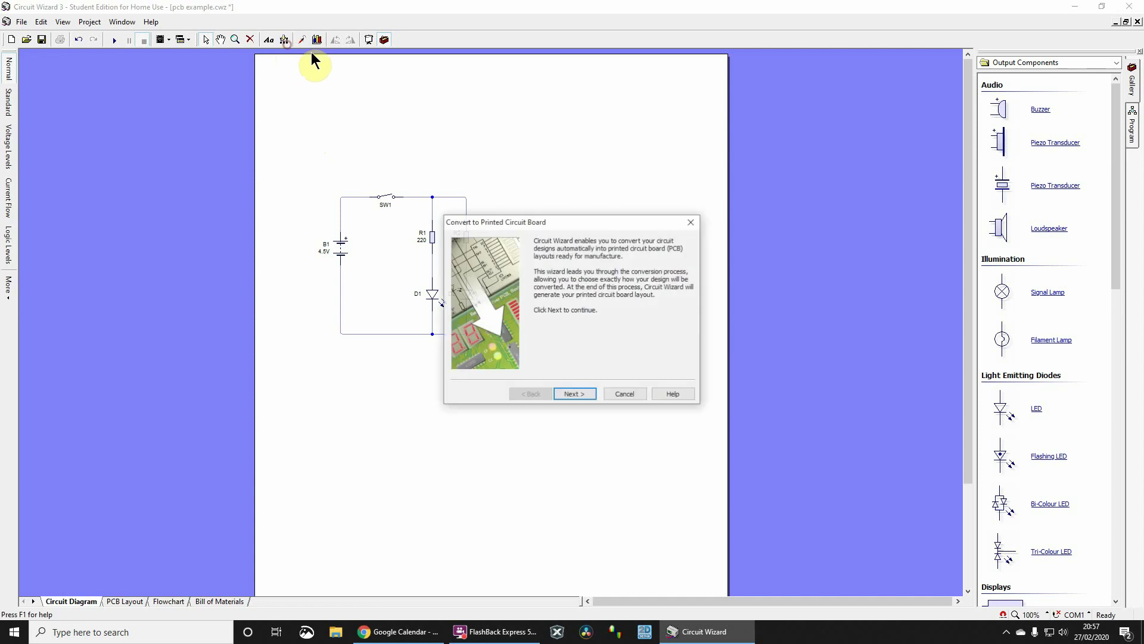
pyautogui.click(576, 397)
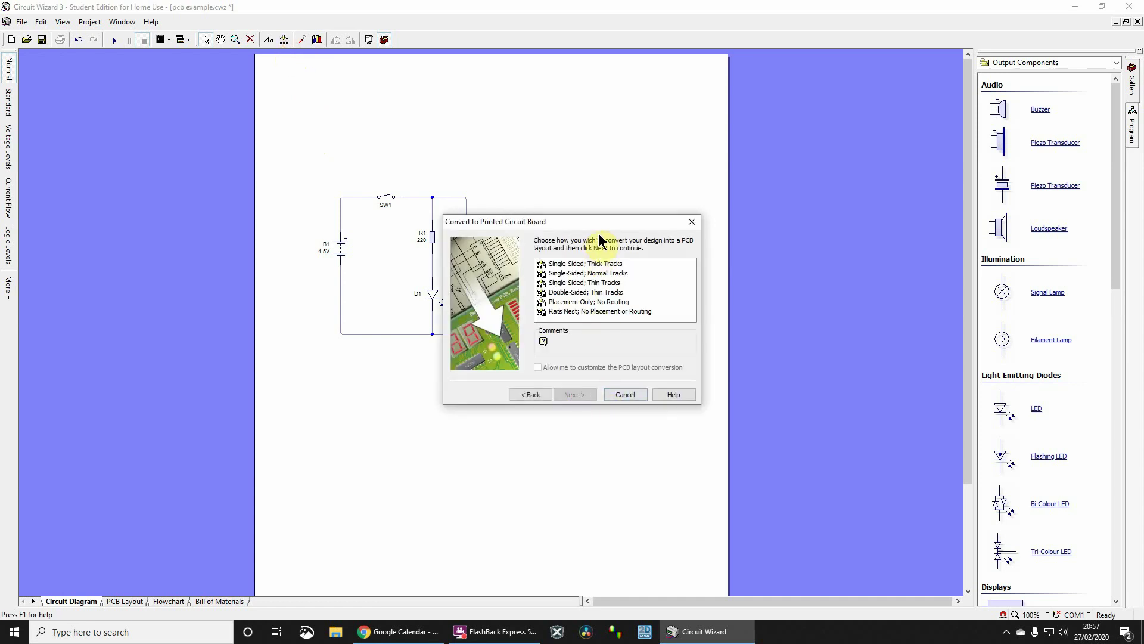
# Try the Single-Sided; Normal Tracks options, then restart the wizard back at the conversion-type list
pyautogui.click(596, 273)
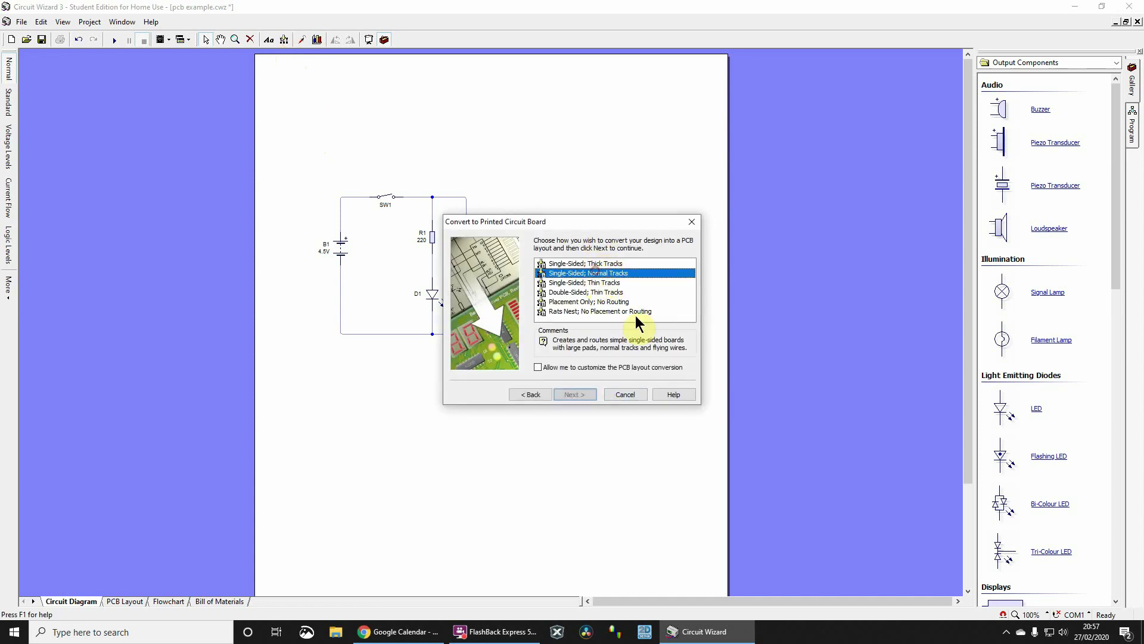
pyautogui.click(538, 367)
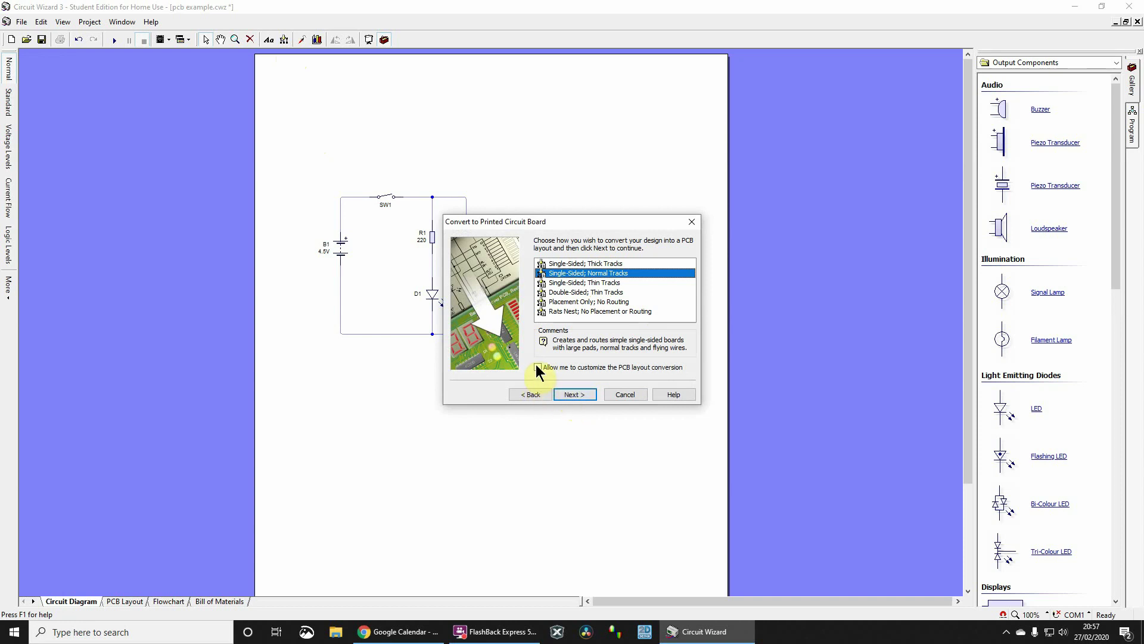
pyautogui.click(569, 395)
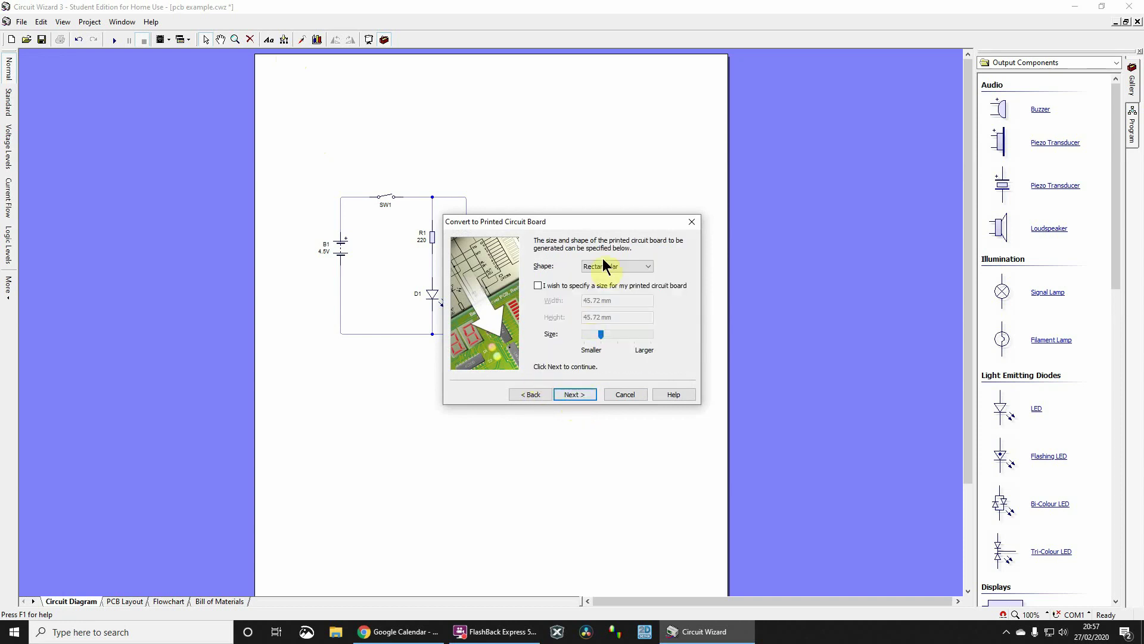
pyautogui.click(632, 394)
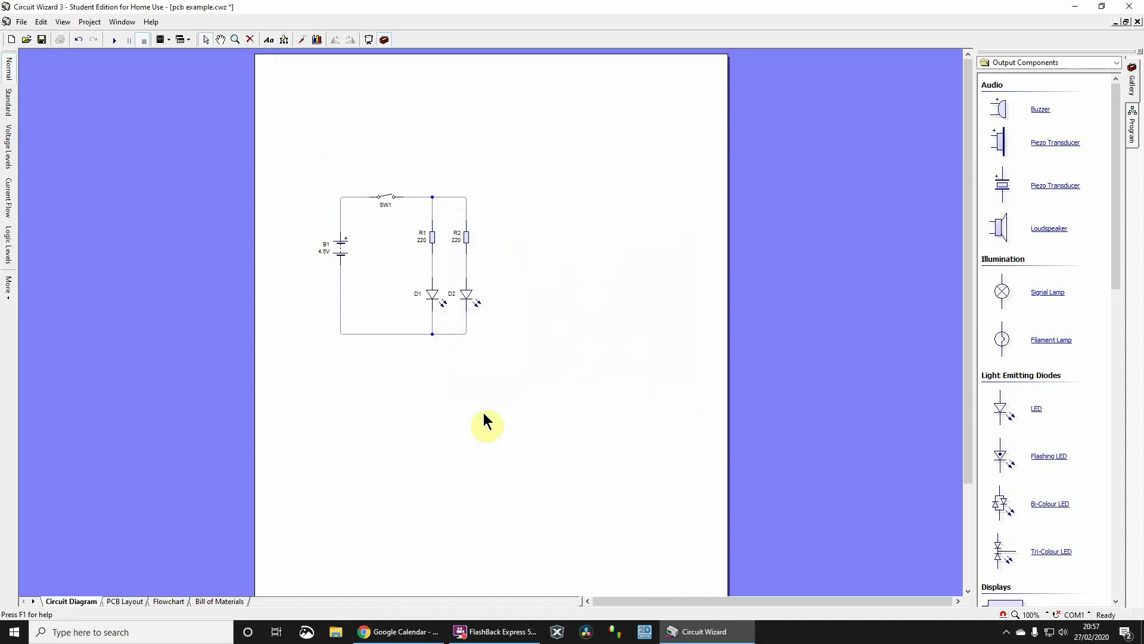
pyautogui.click(278, 38)
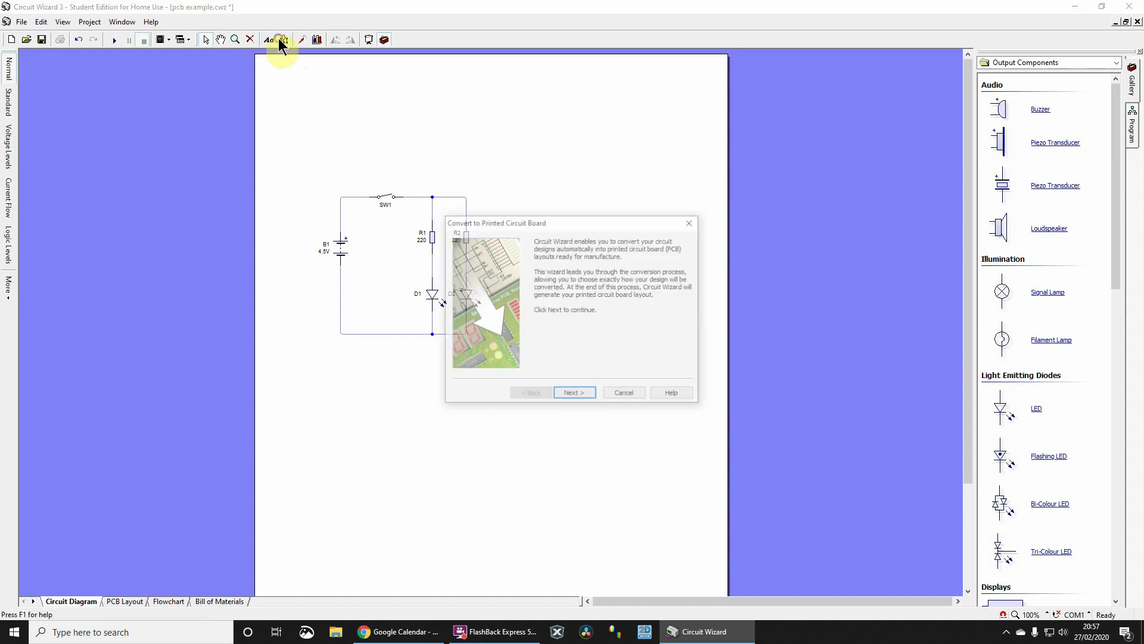
pyautogui.click(575, 393)
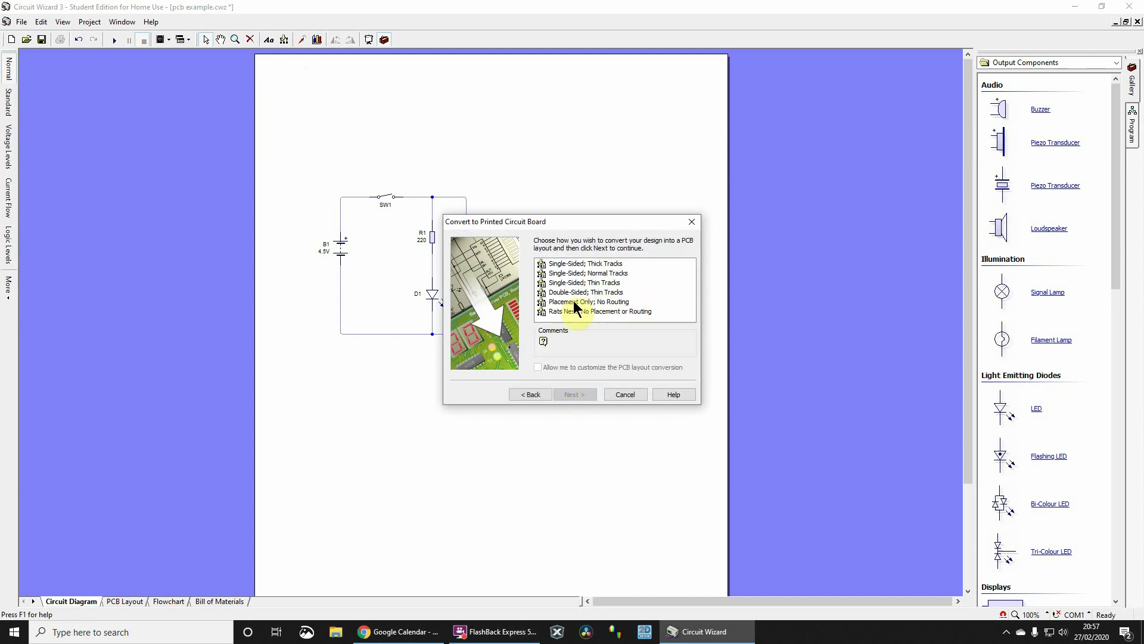